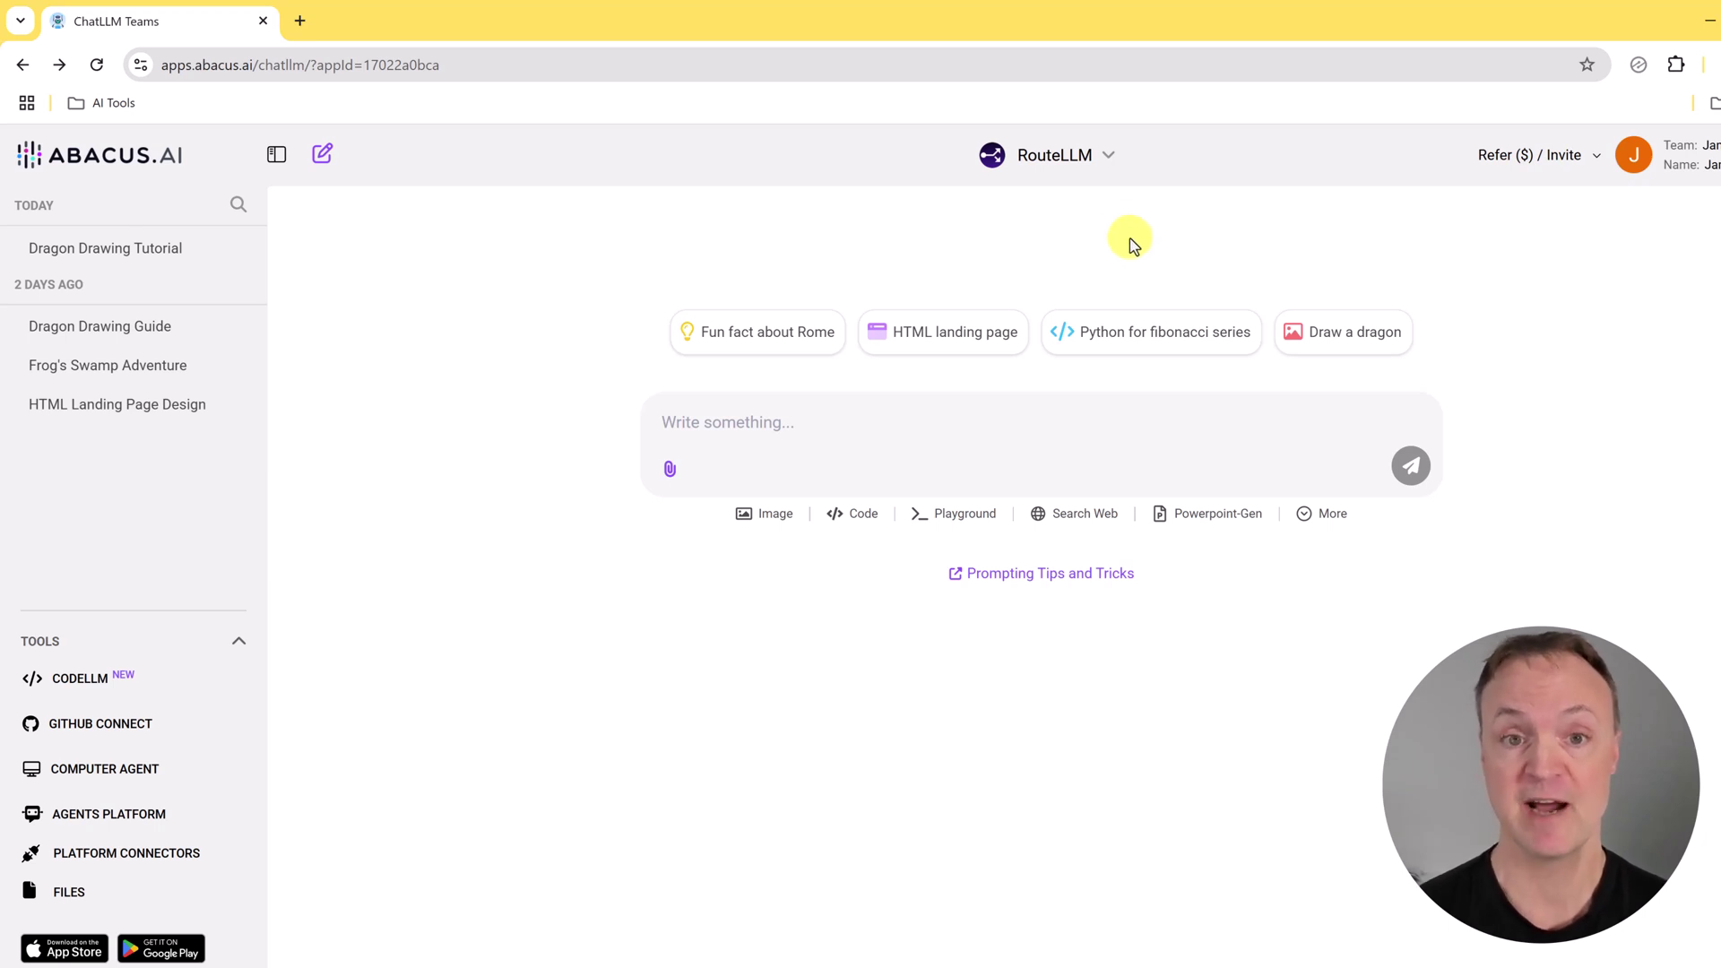
Browse the list of chat models and close it without changing the model.
left_click(1093, 170)
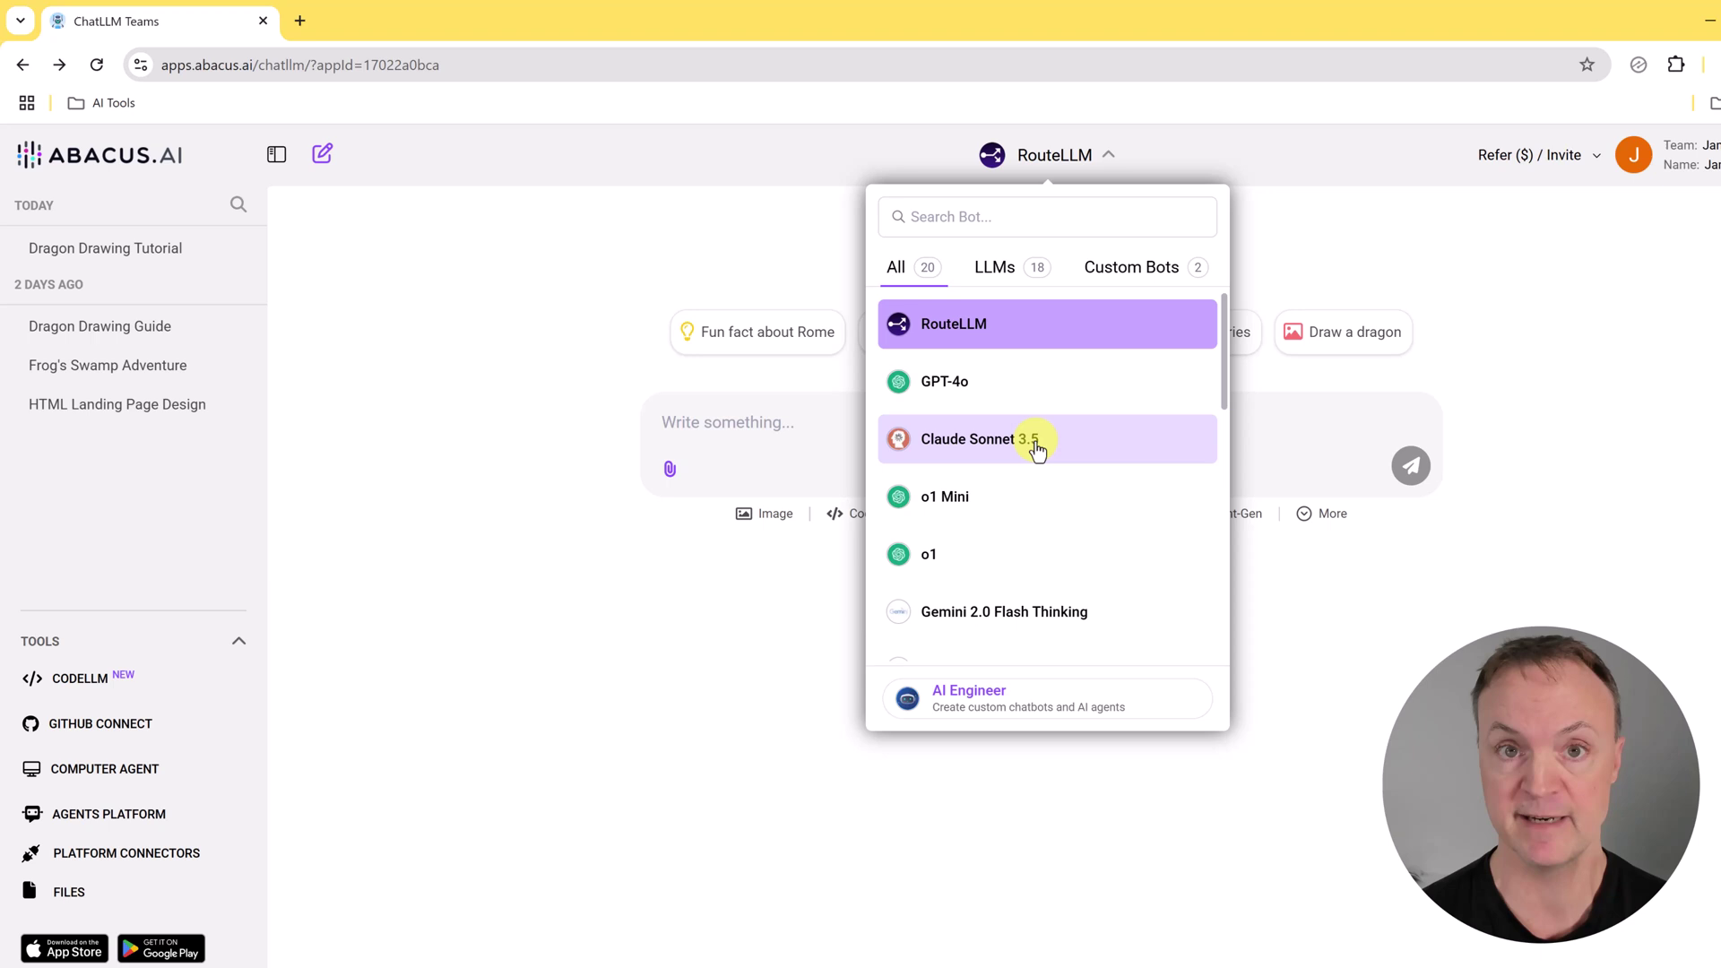
scroll(1037, 451, "down", 1)
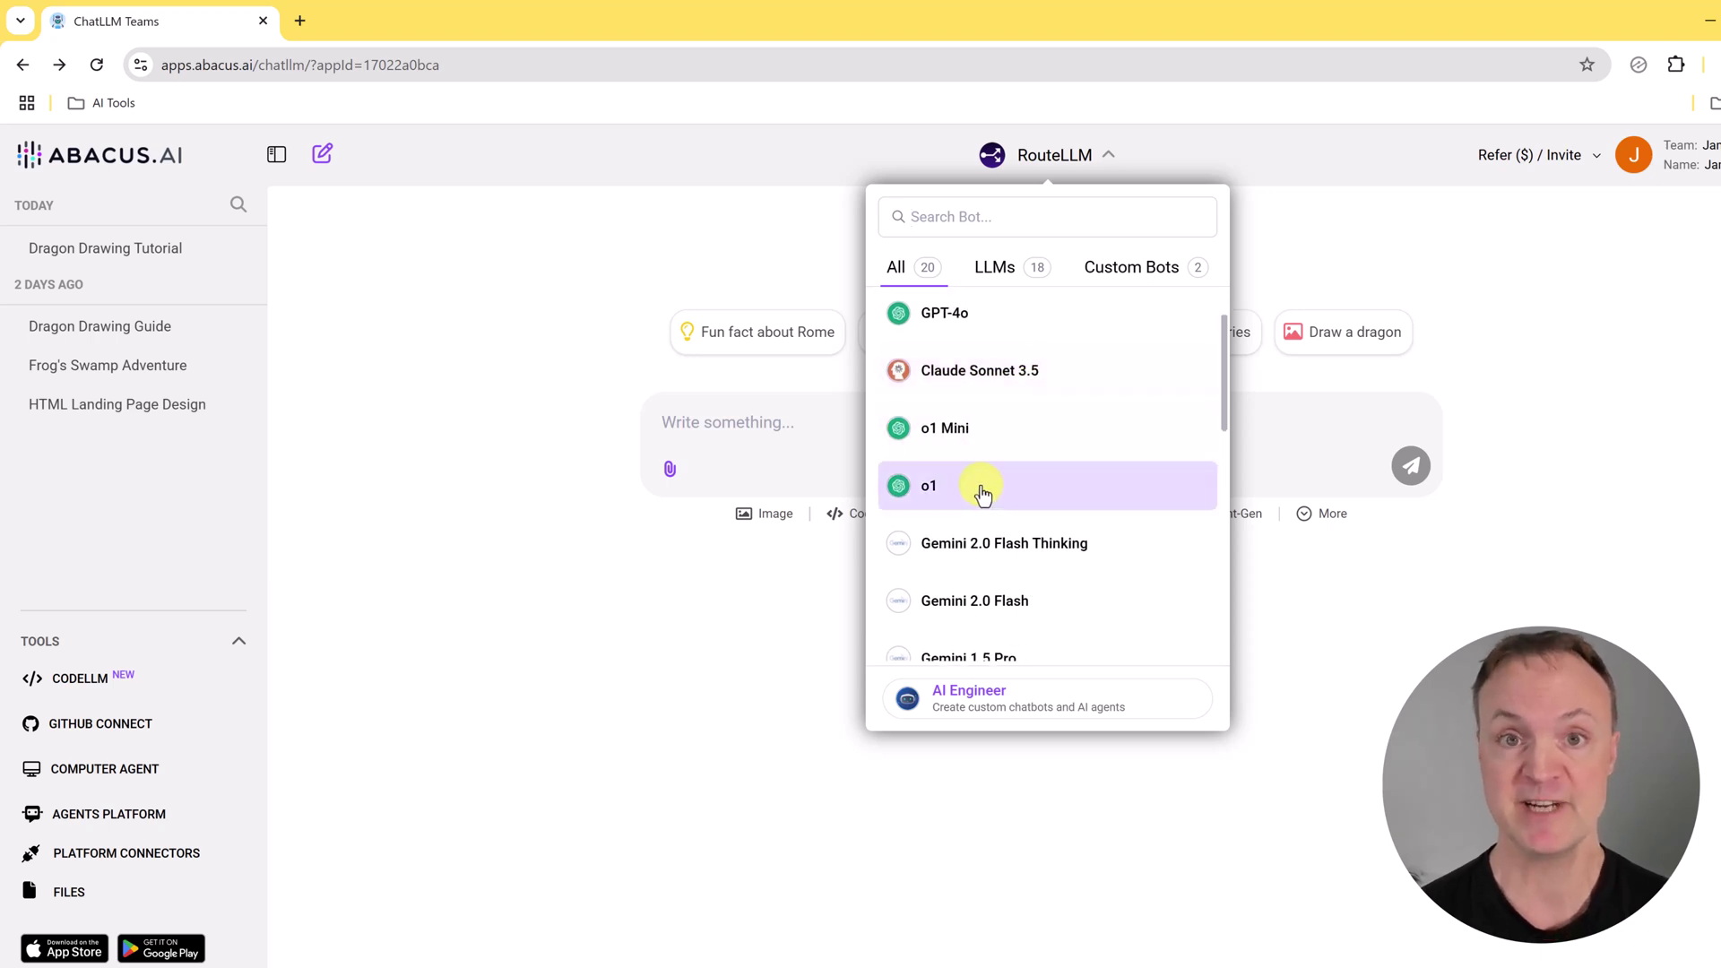
scroll(983, 492, "down", 2)
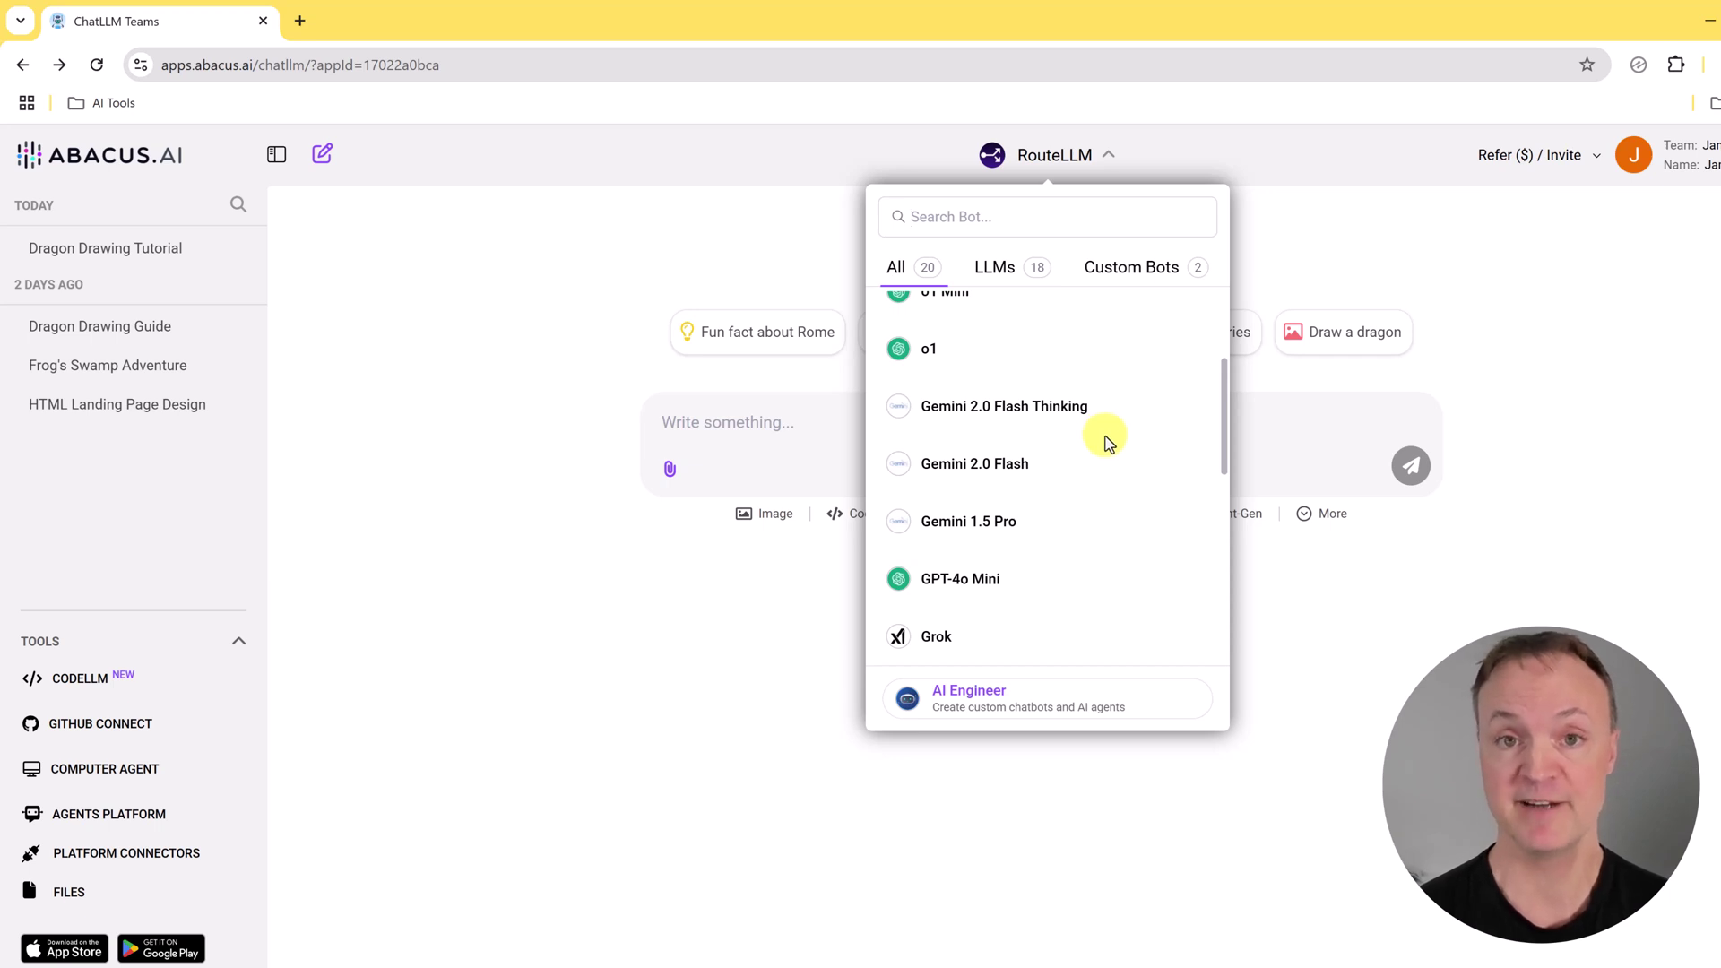
left_click(1318, 244)
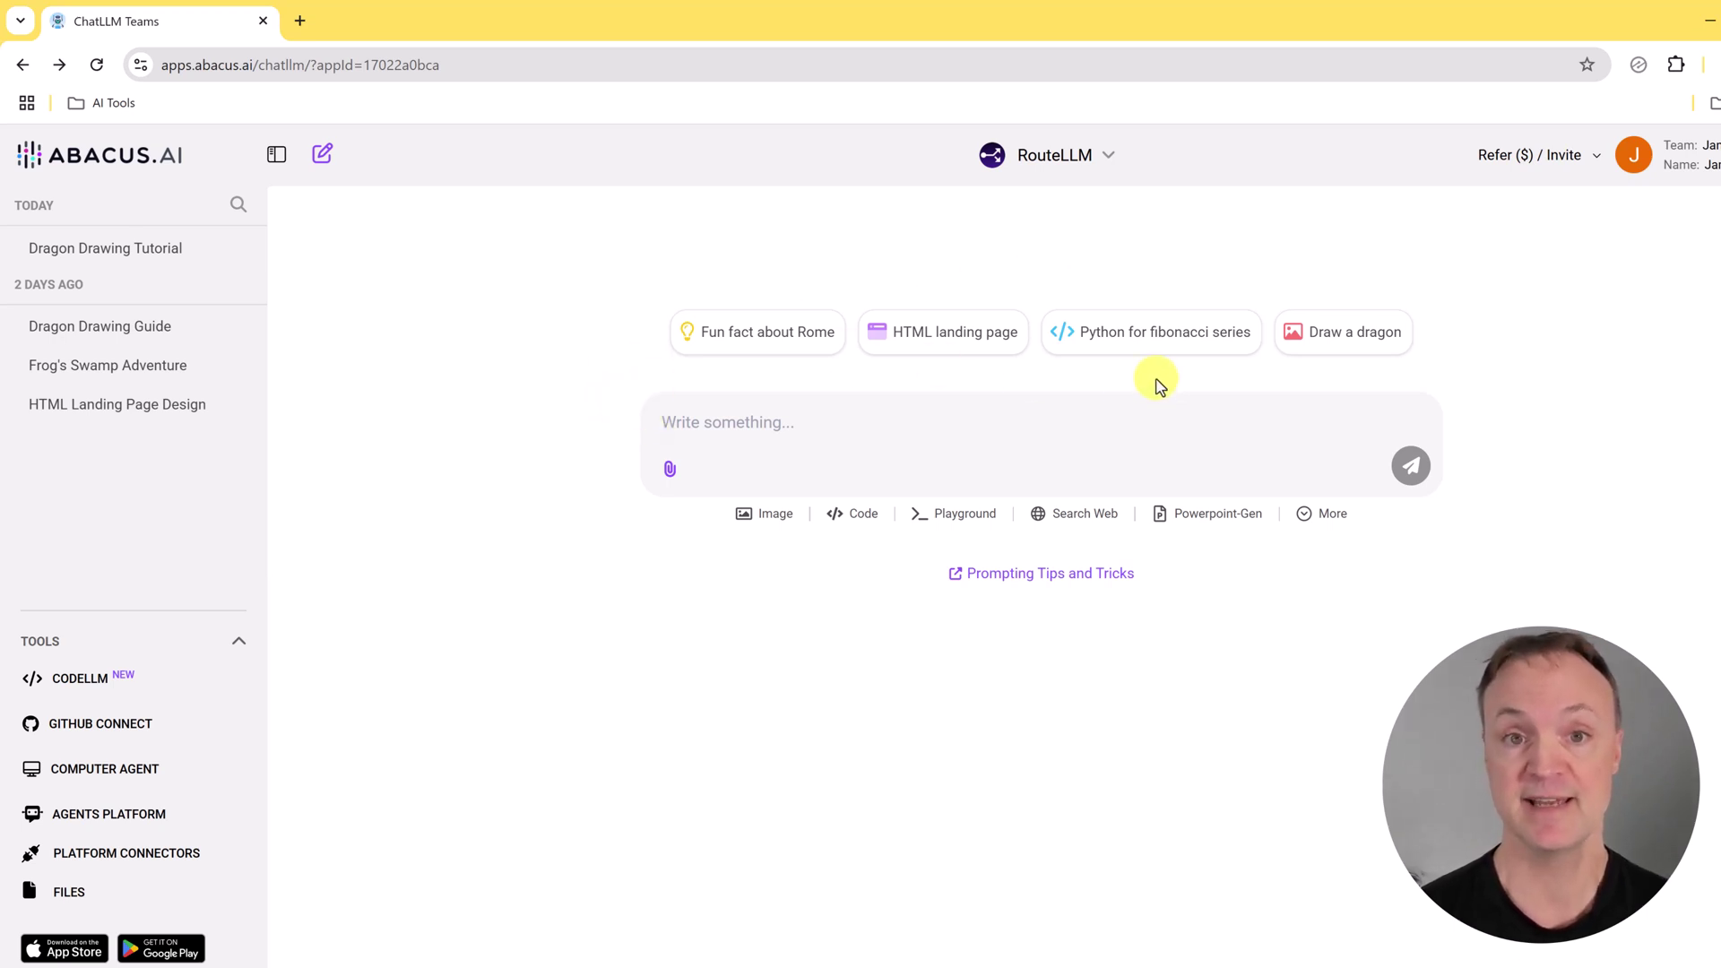
Send the Draw a dragon suggestion, check the image models, keeping FLUX 1.1 [pro] Ultra, then cancel Image Generation.
left_click(1353, 356)
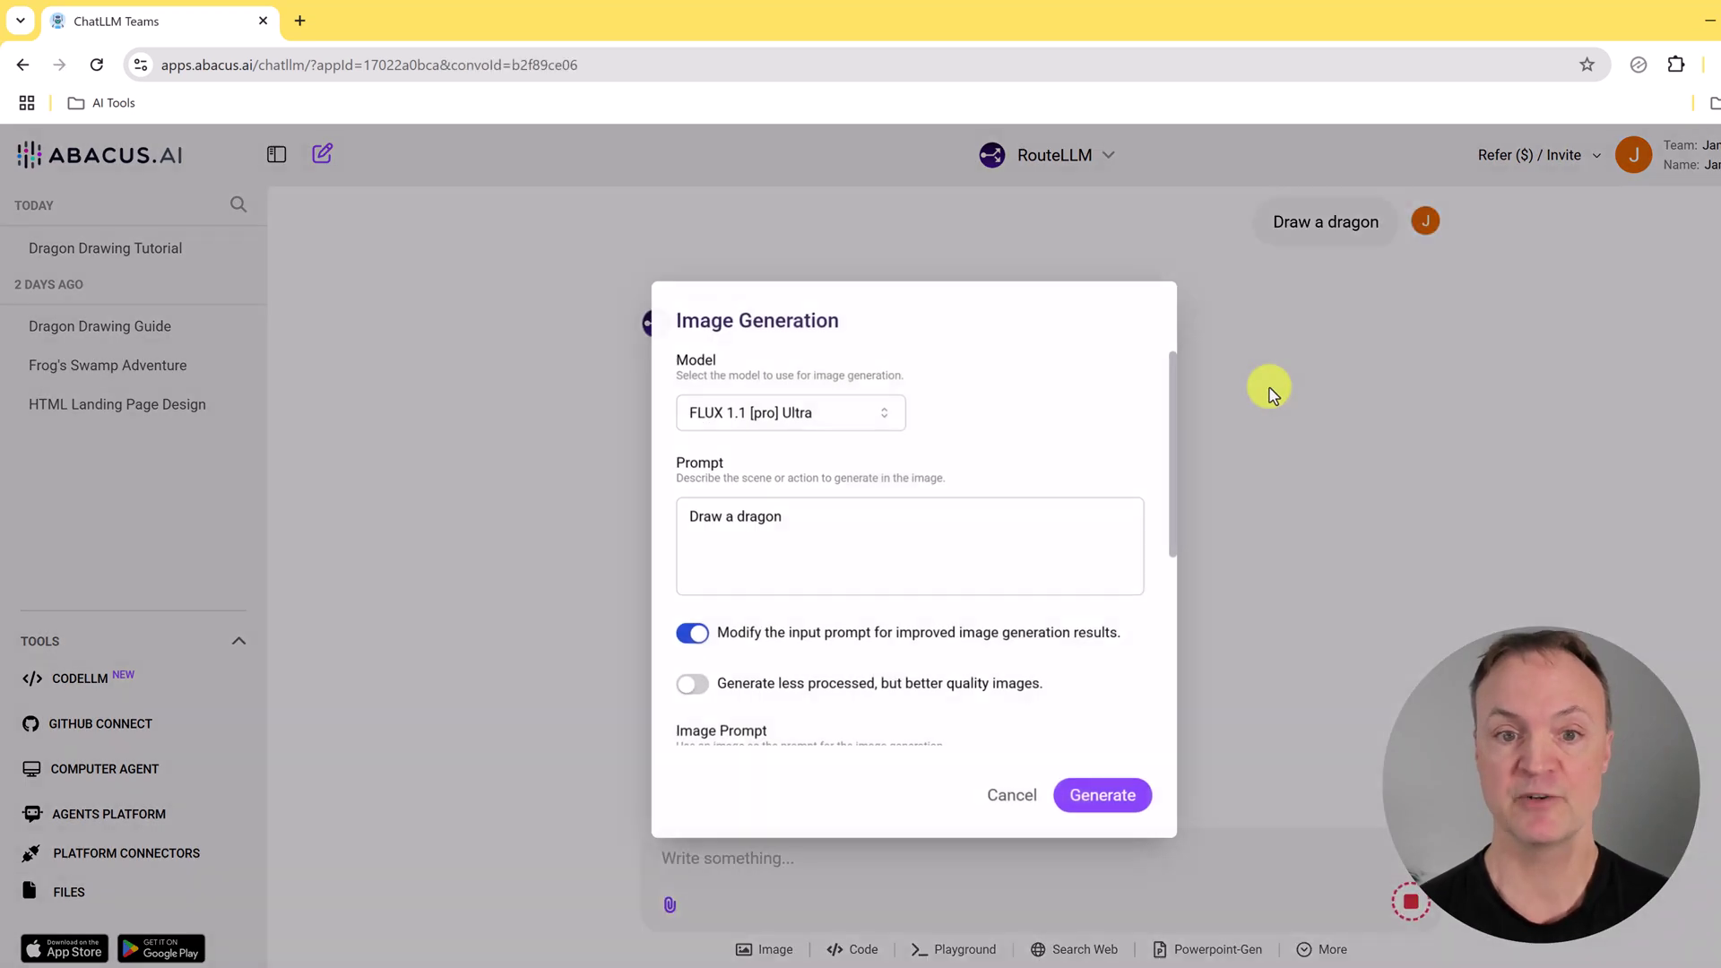
left_click(890, 419)
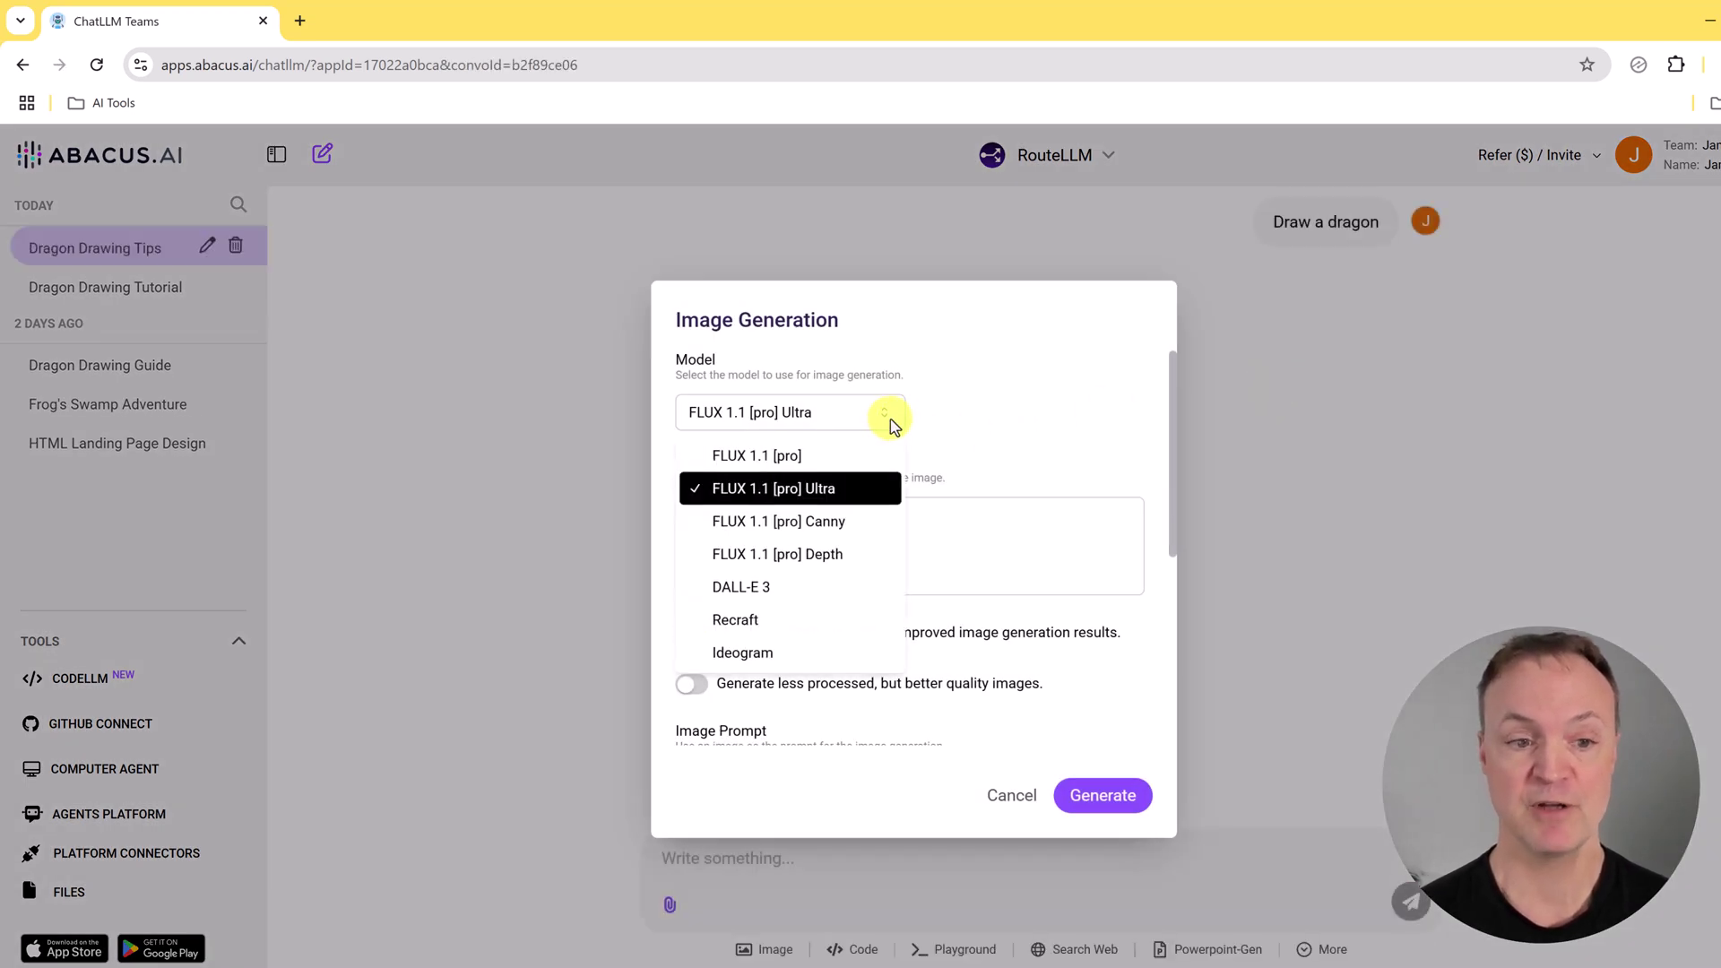
left_click(1037, 417)
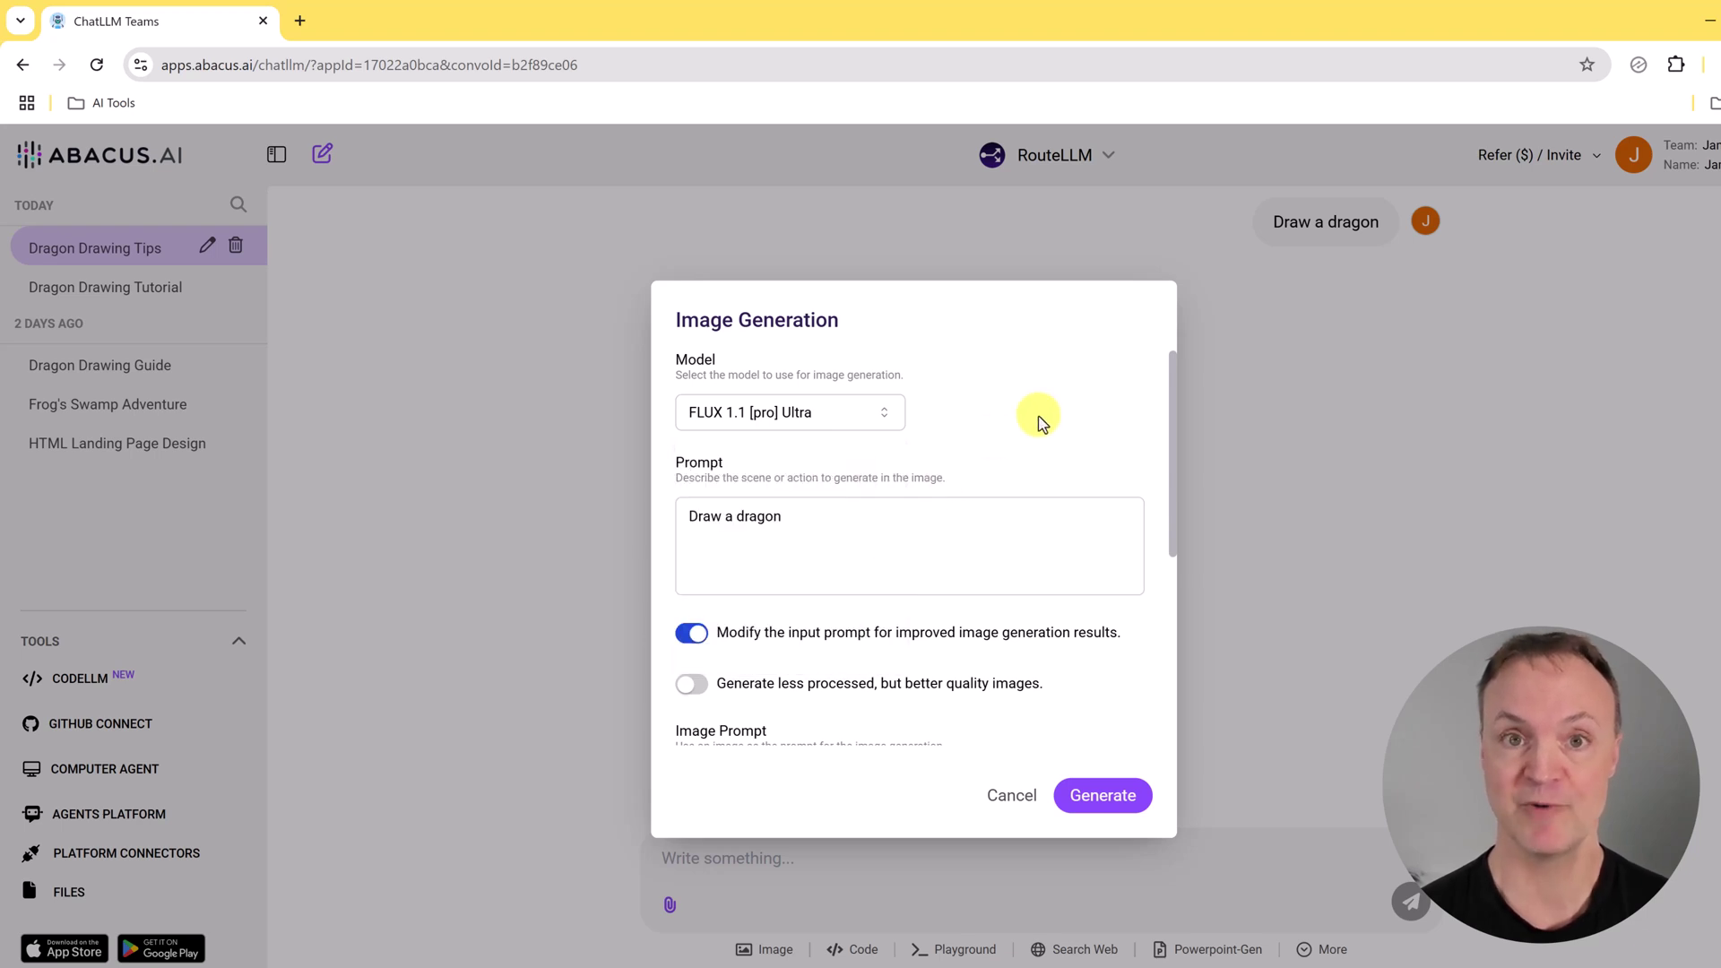
left_click(1013, 796)
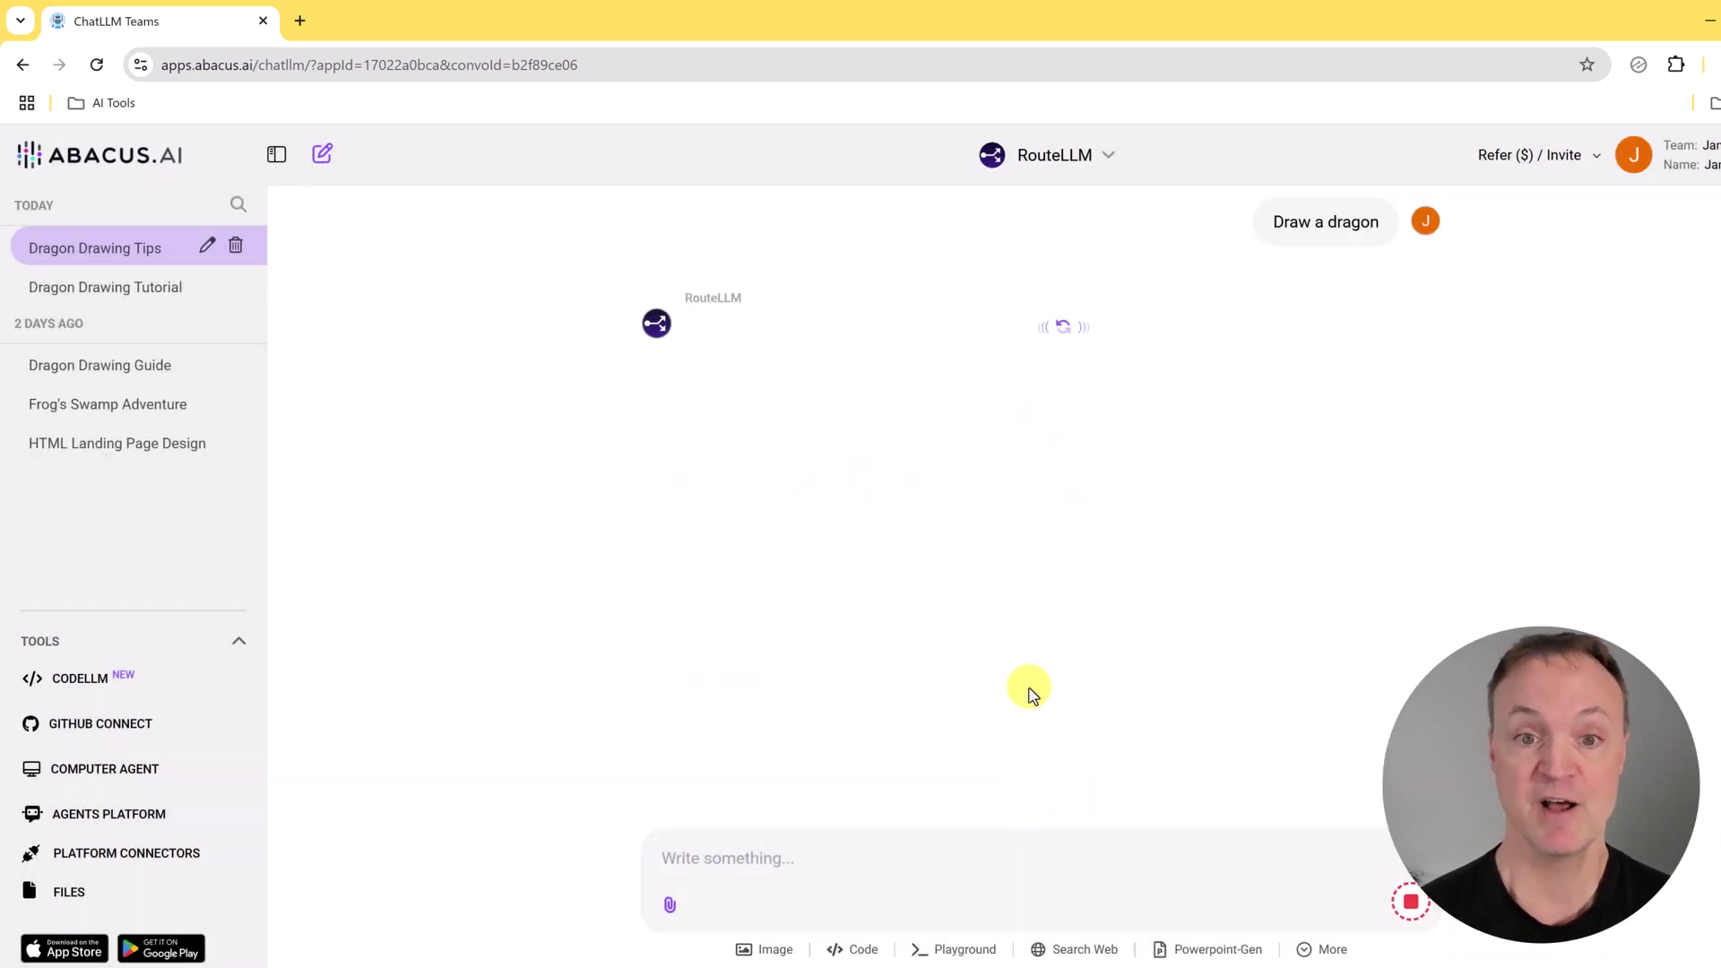
In a new chat, review the Video-Gen model list, including Kling AI v1.6, then cancel it.
left_click(324, 157)
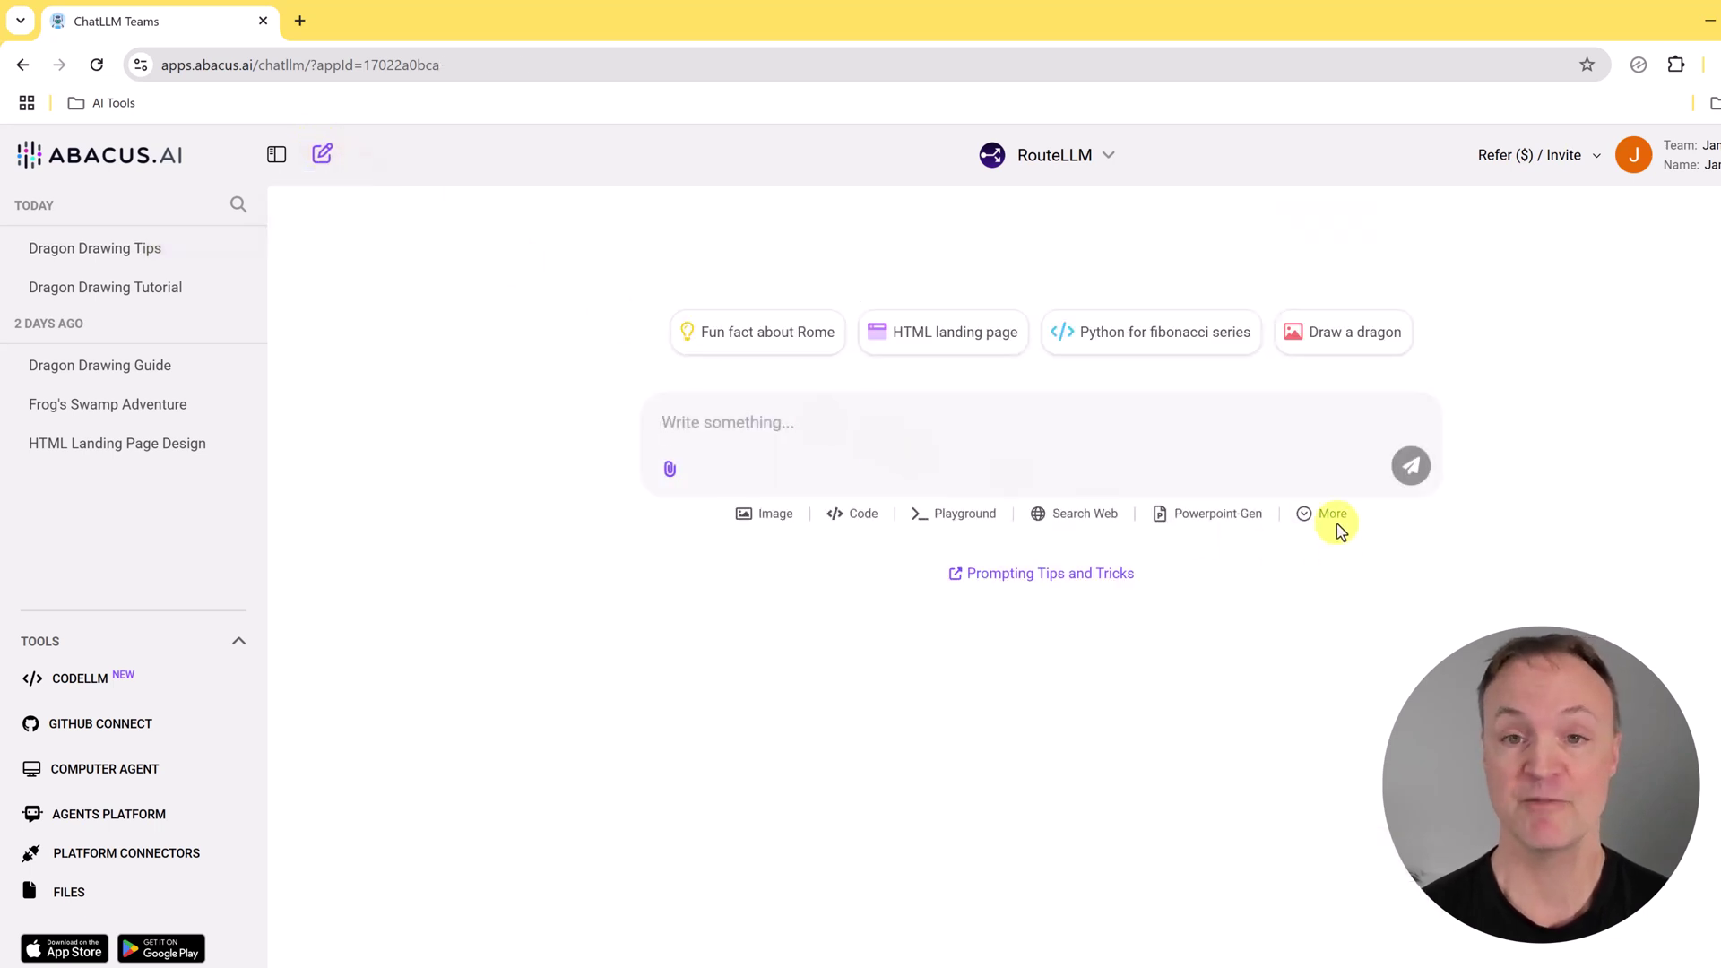
left_click(1328, 527)
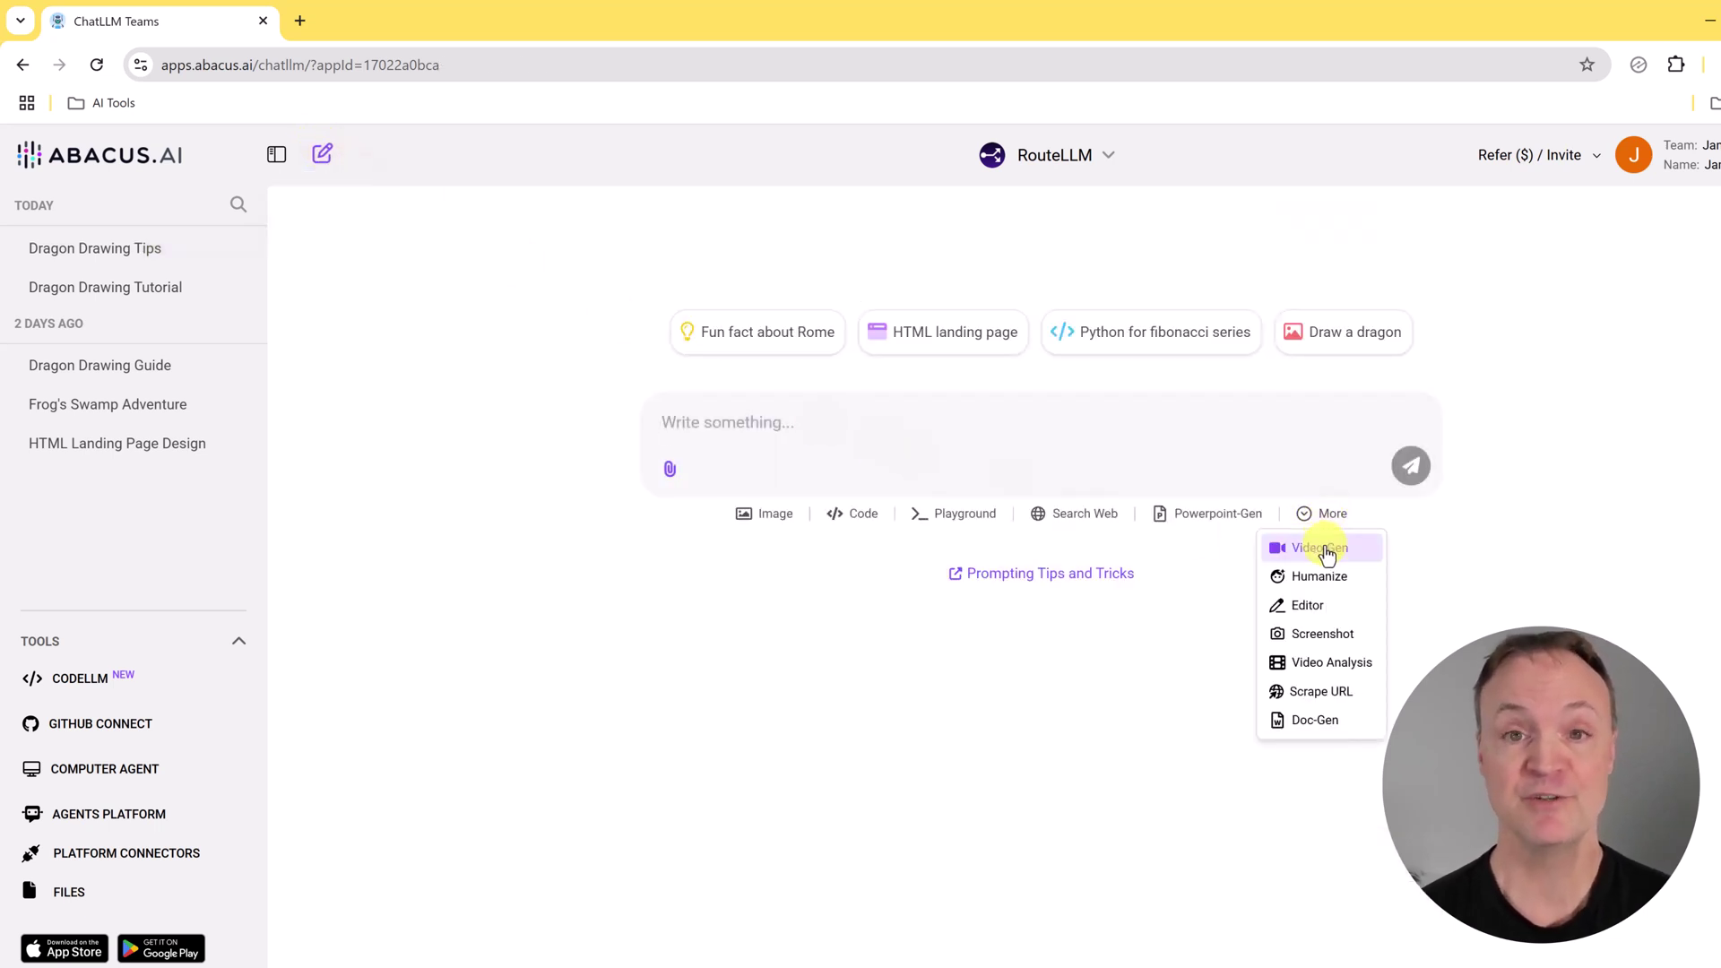
left_click(1327, 550)
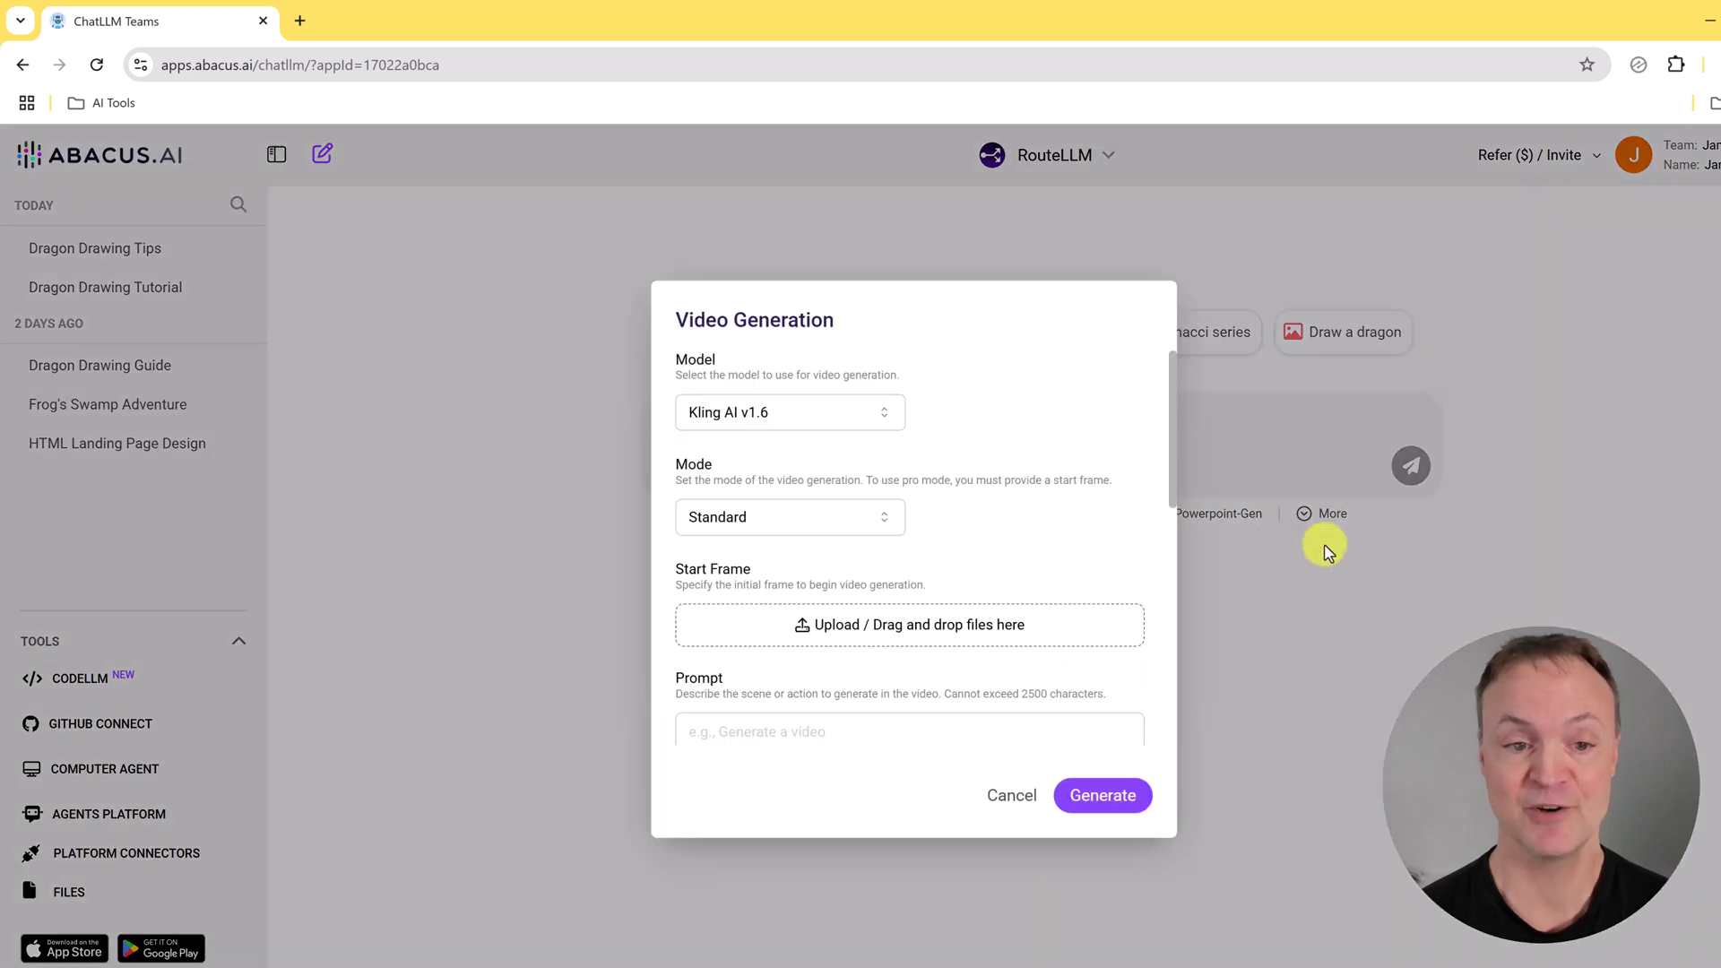
scroll(950, 534, "down", 3)
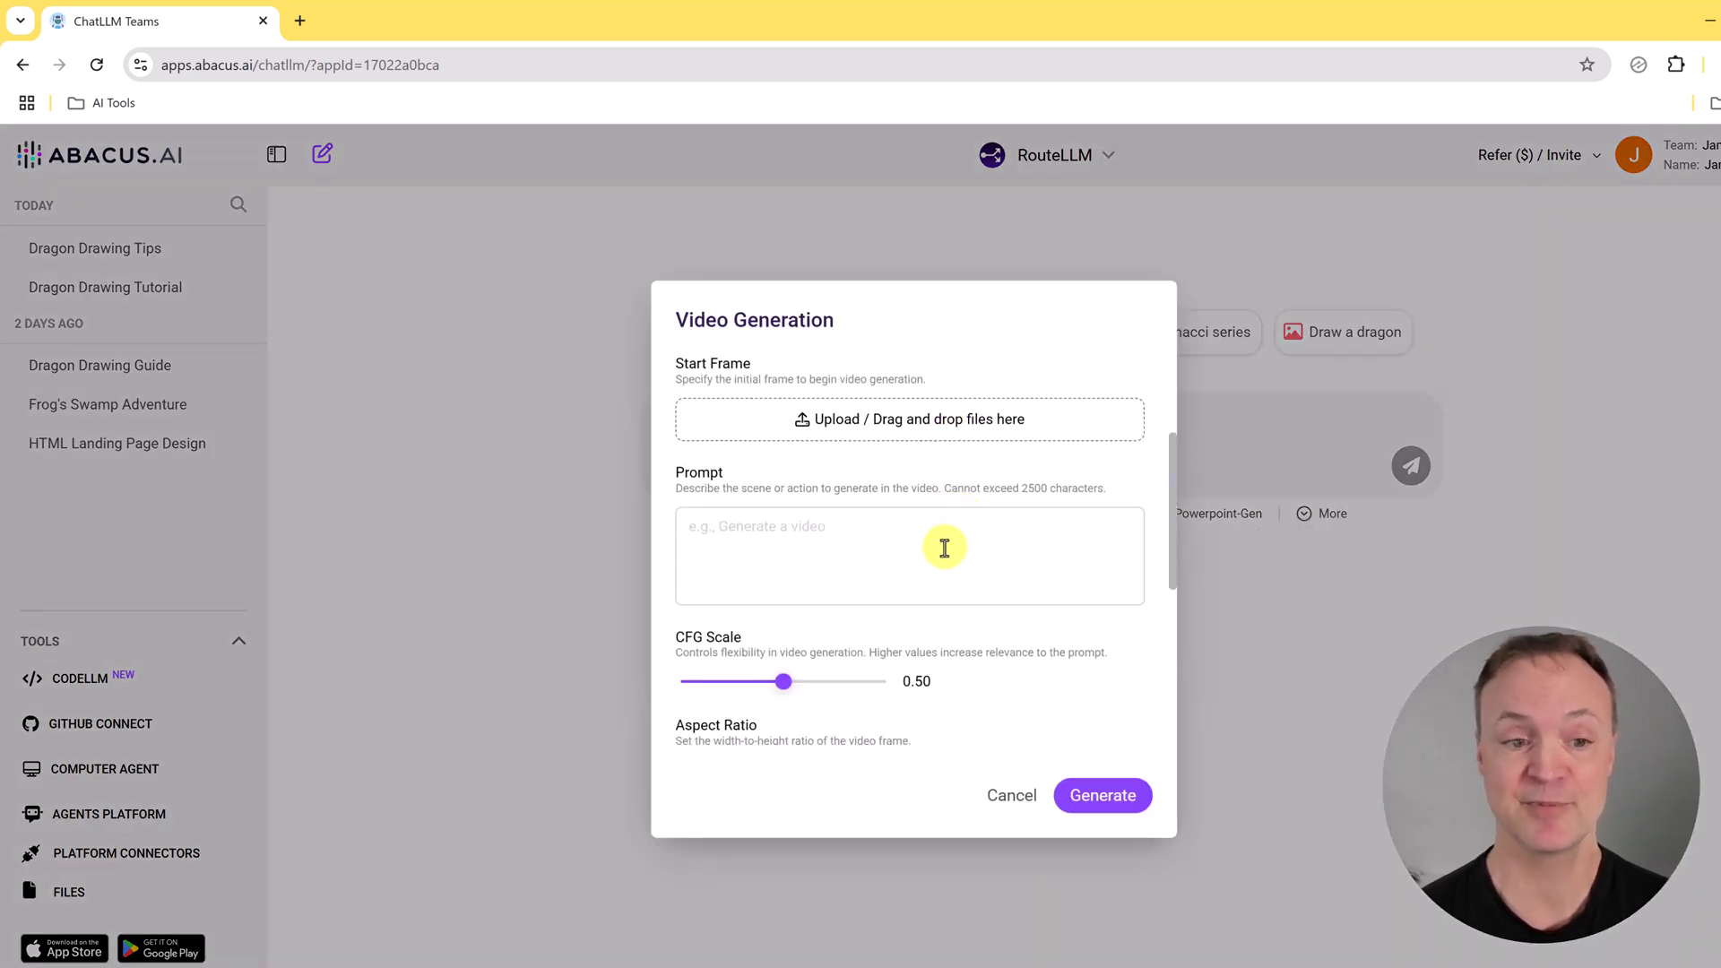
scroll(873, 538, "up", 3)
left_click(836, 414)
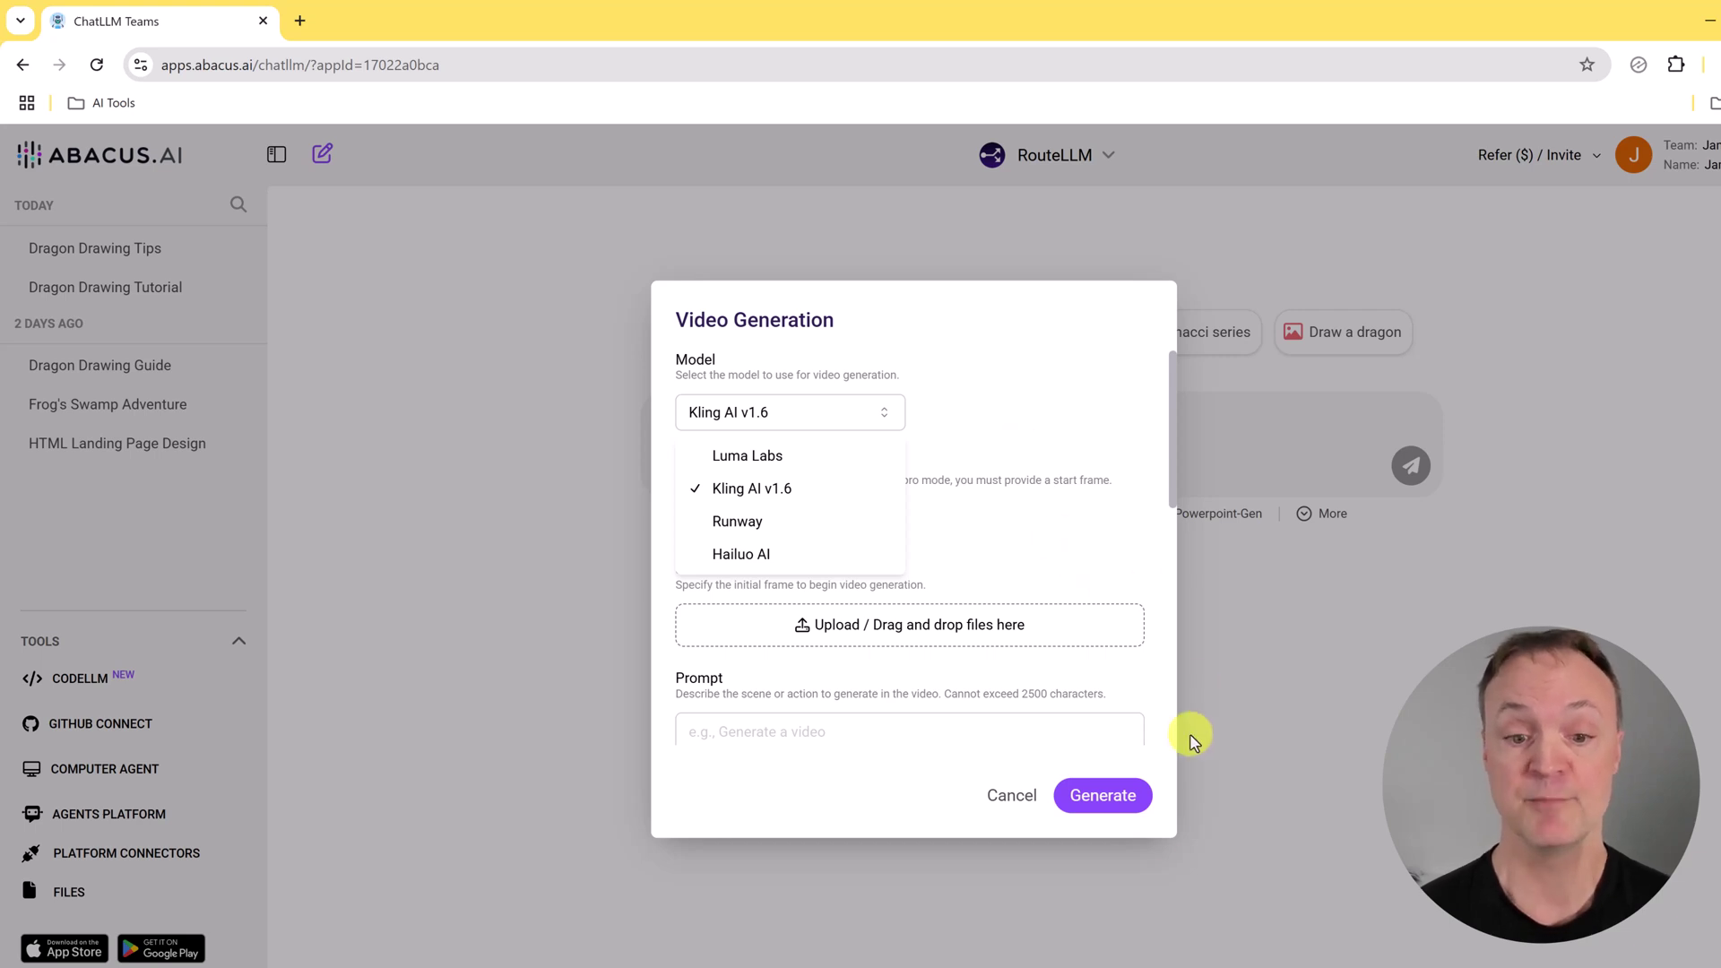
left_click(1006, 791)
left_click(995, 798)
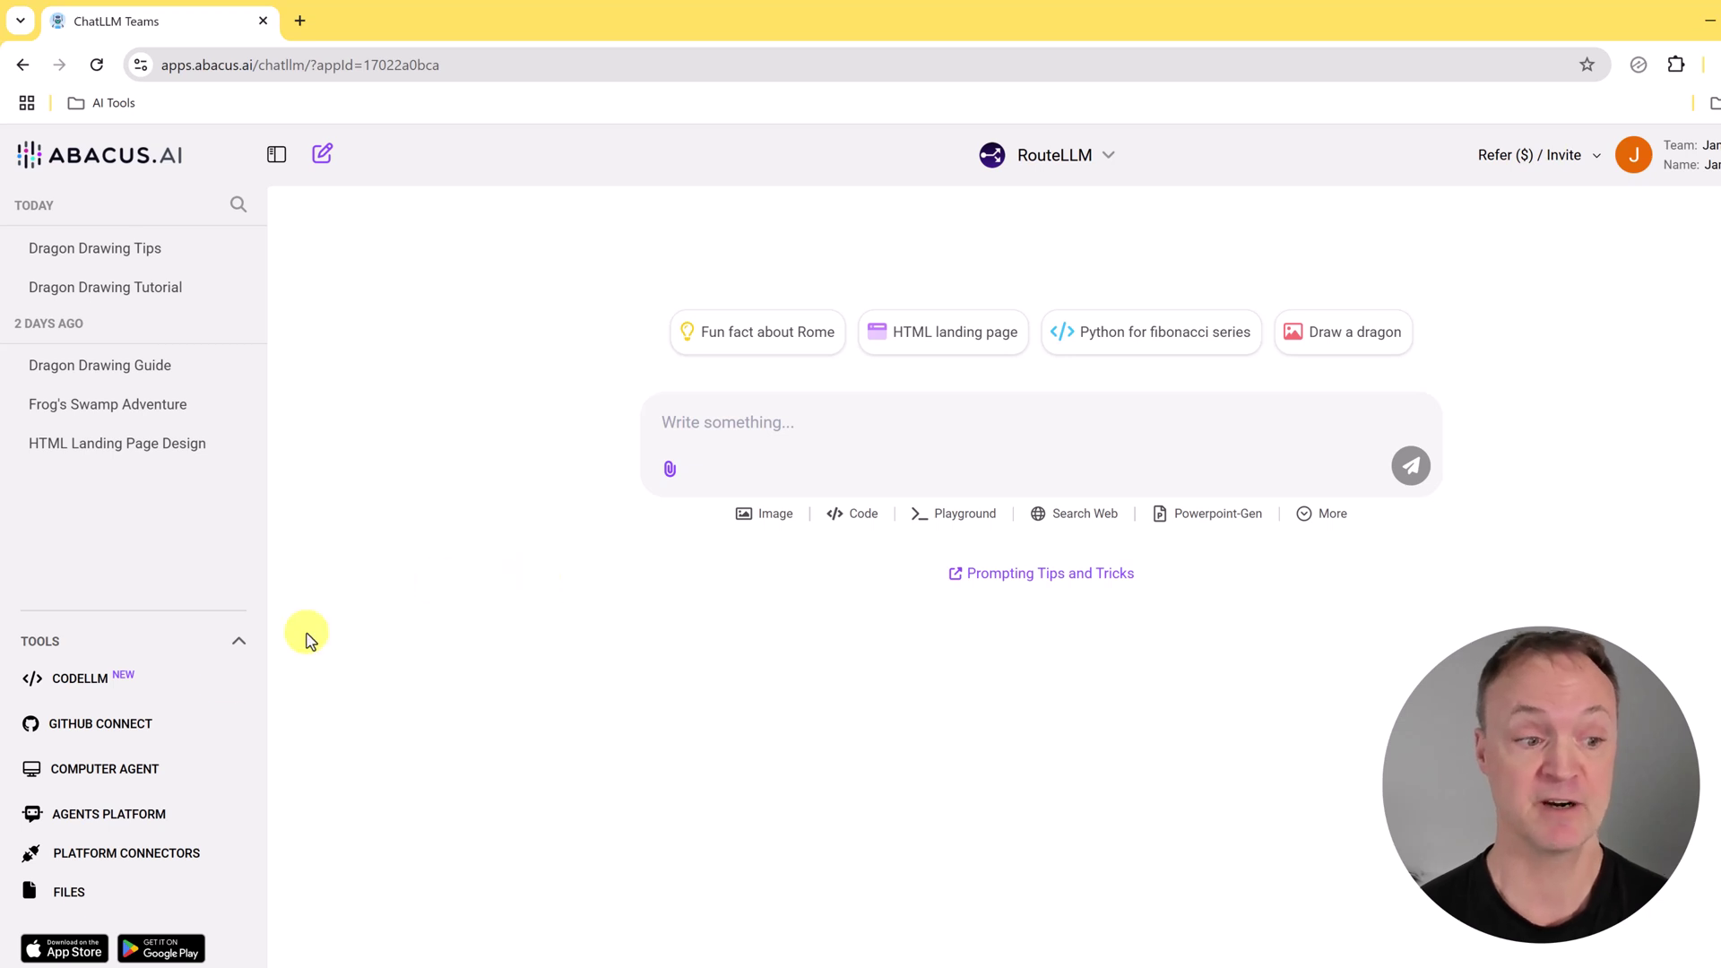
Open Computer Agent in a new tab, Google 'vacation' in its Firefox, then close Firefox.
left_click(142, 773)
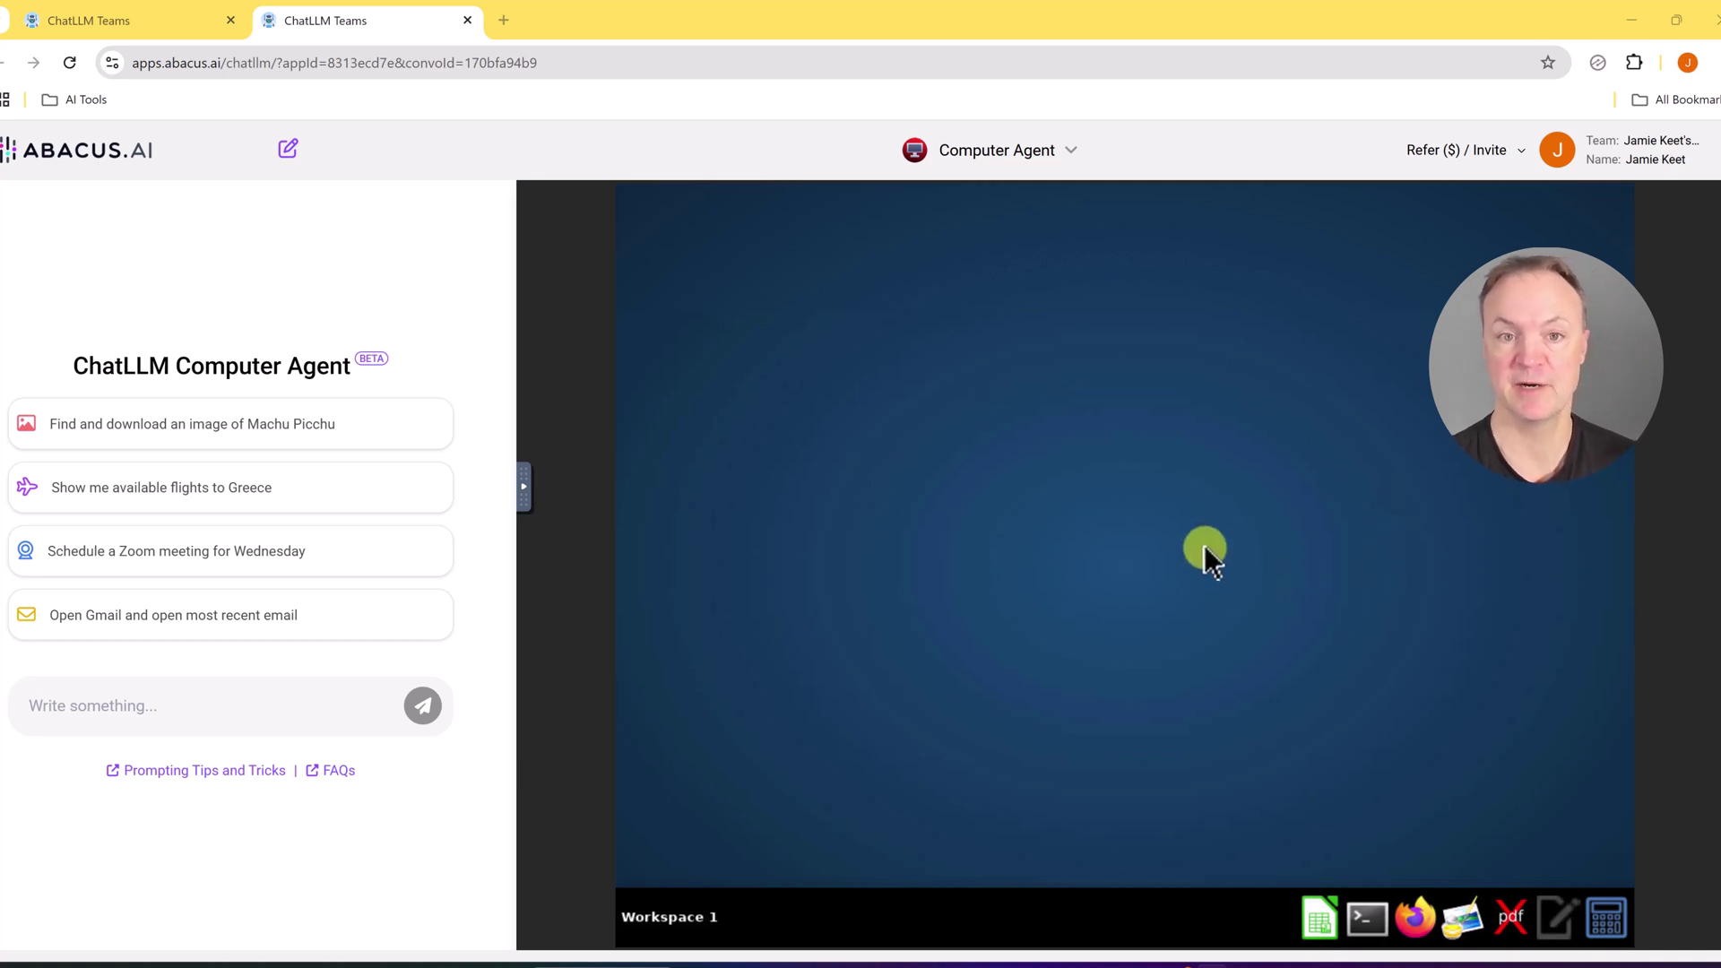
left_click(1418, 923)
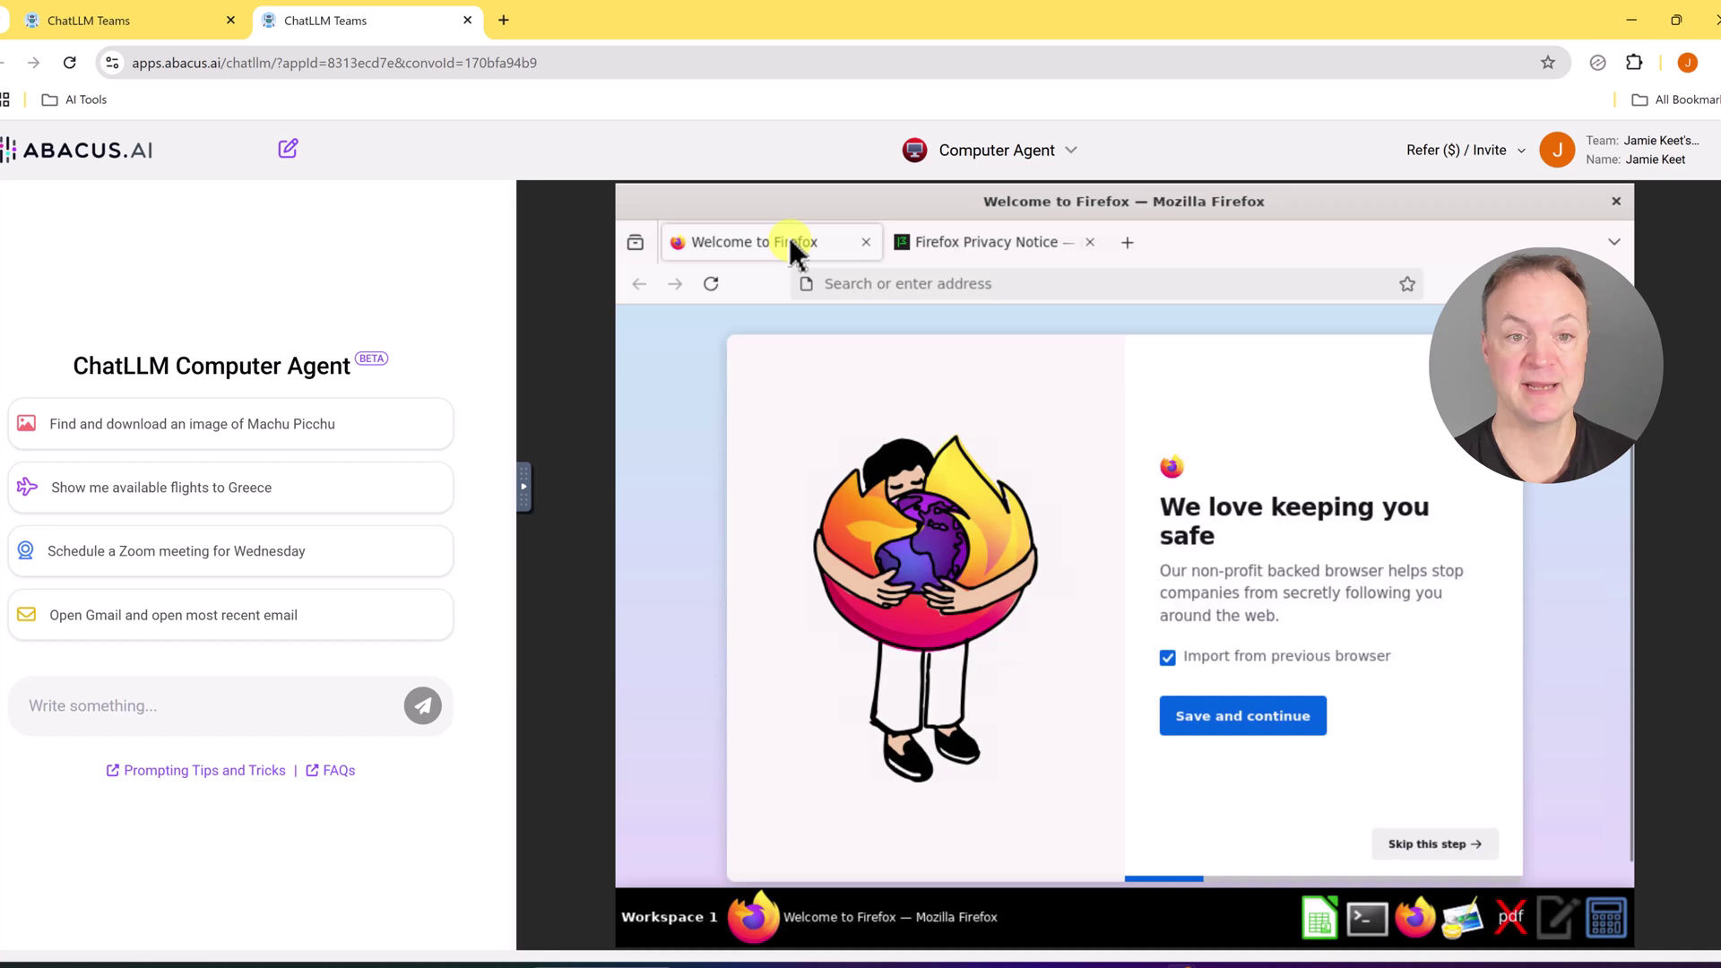
left_click(865, 283)
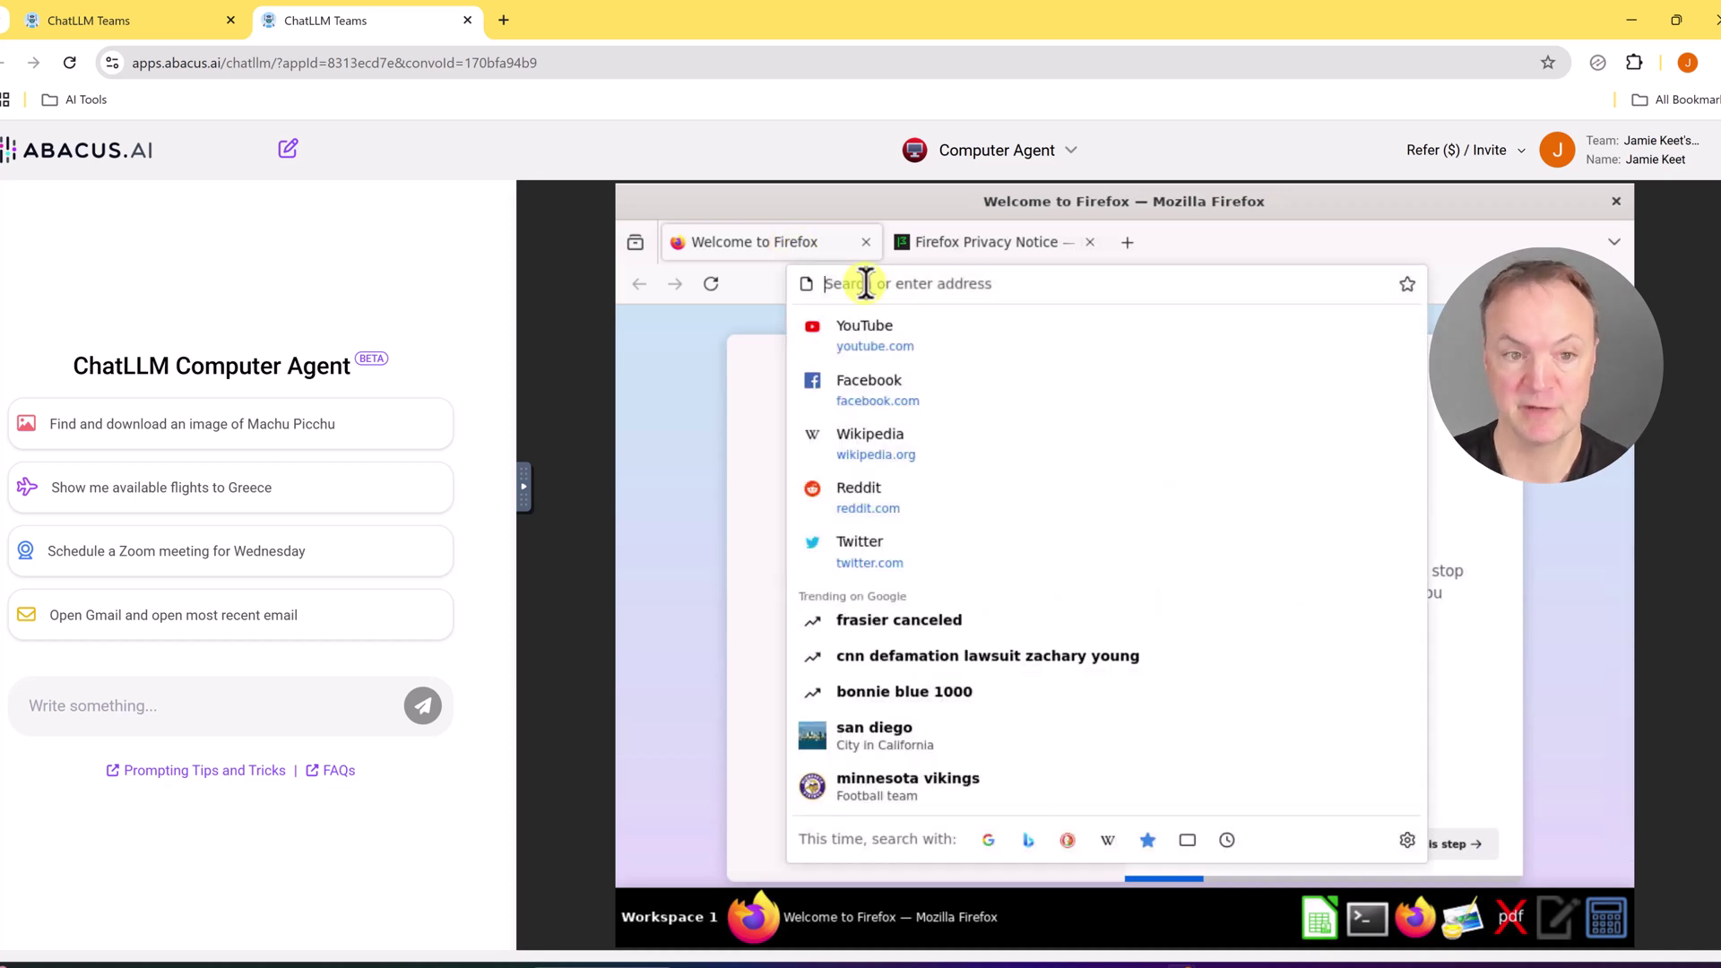
type("vacati")
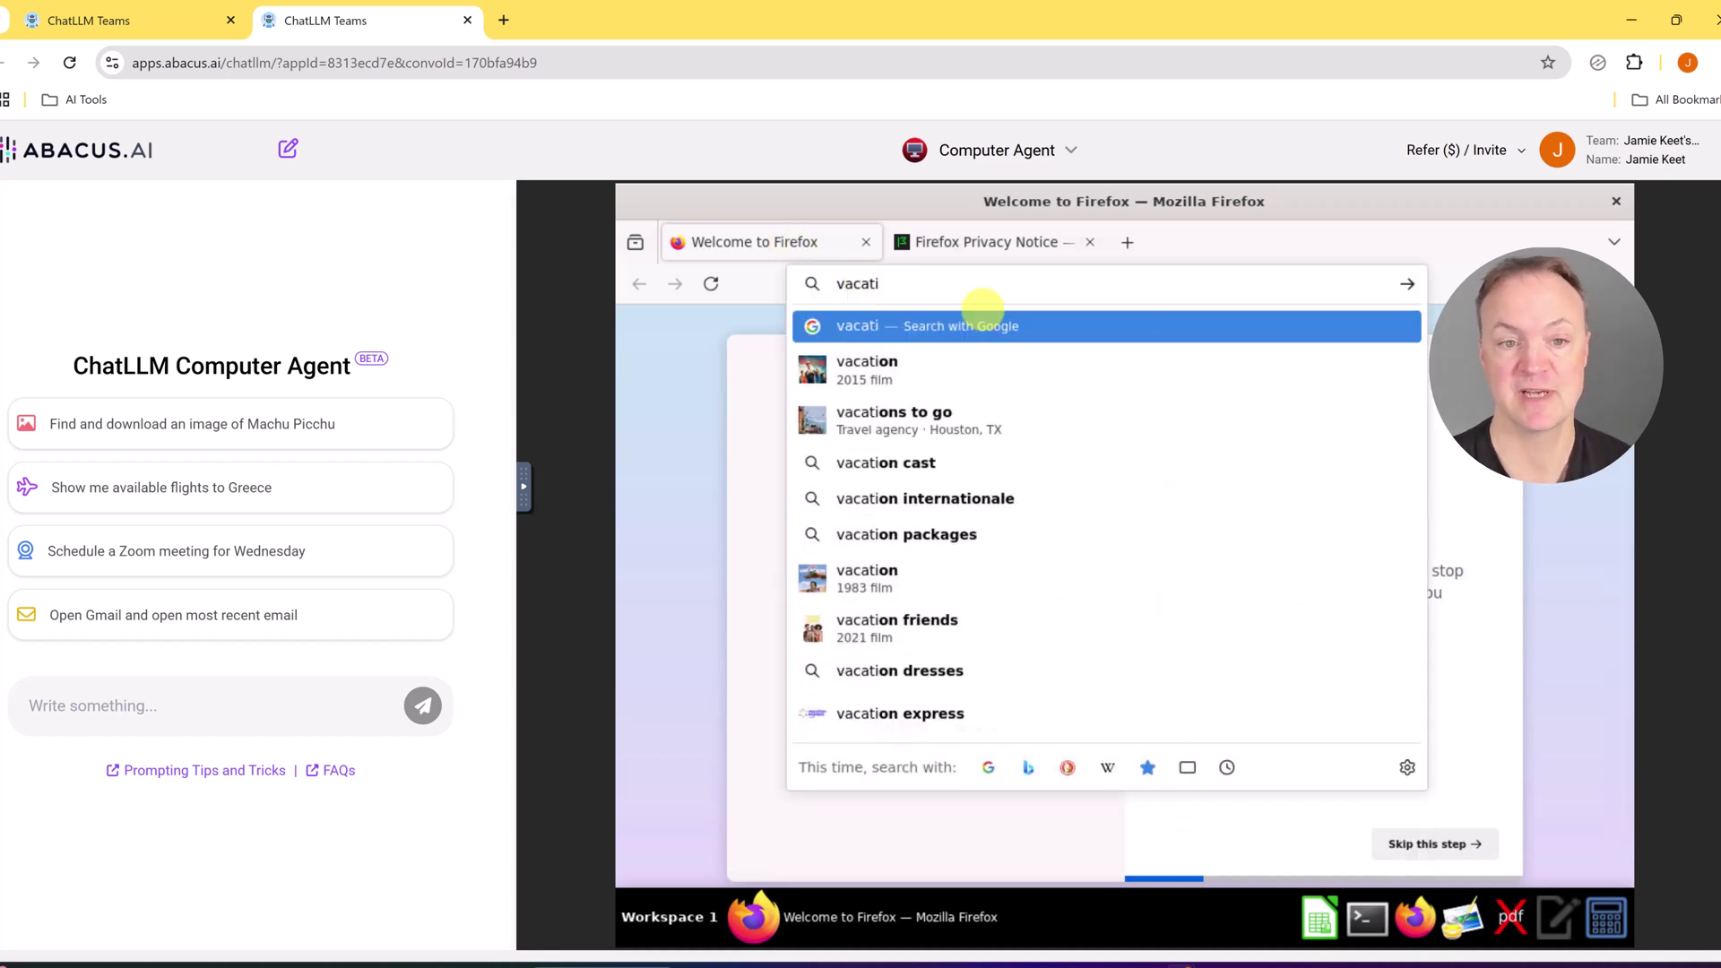
left_click(932, 375)
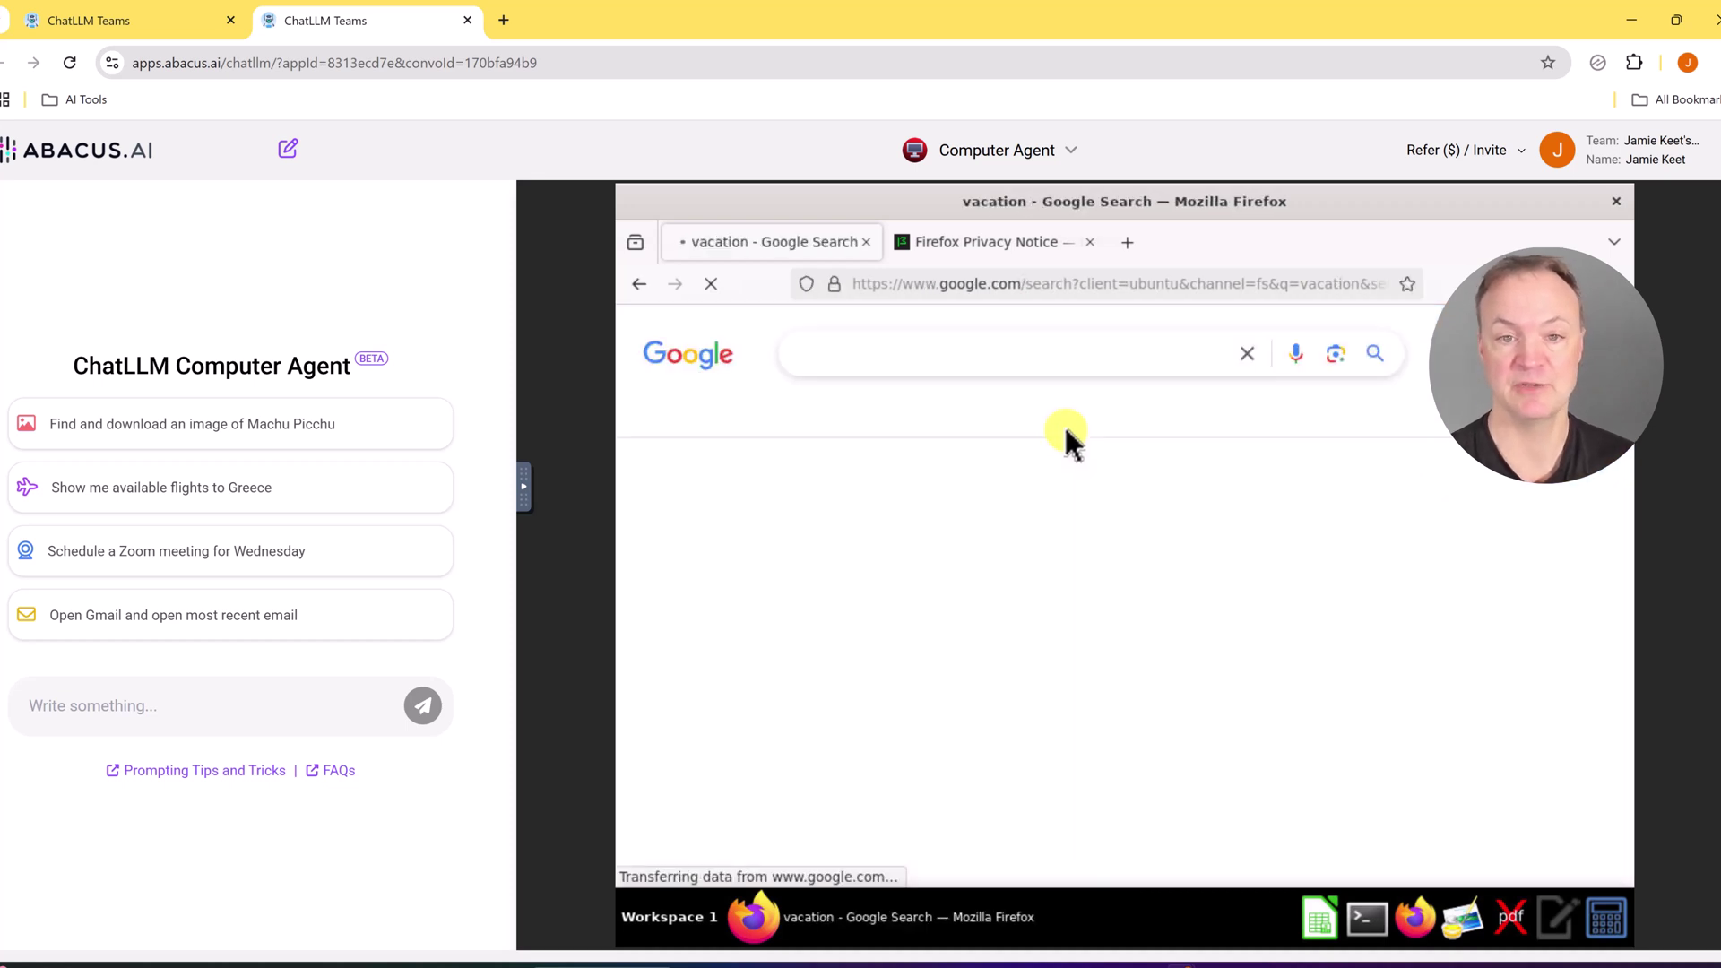
left_click(1616, 201)
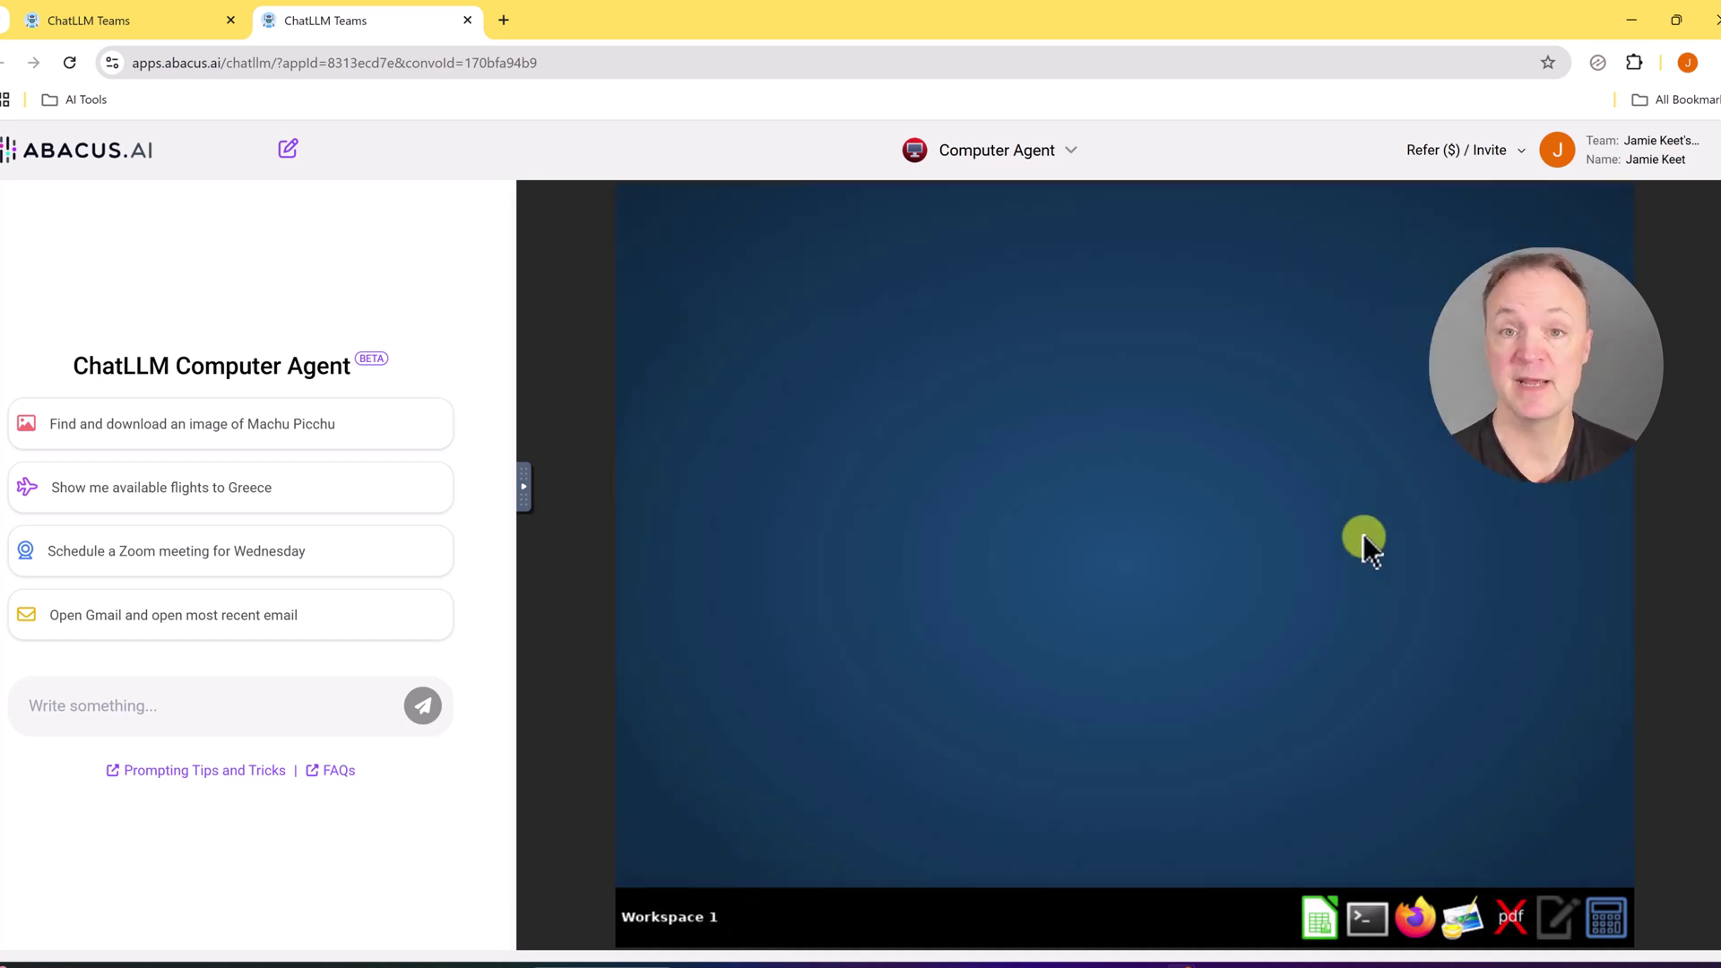
left_click(1319, 916)
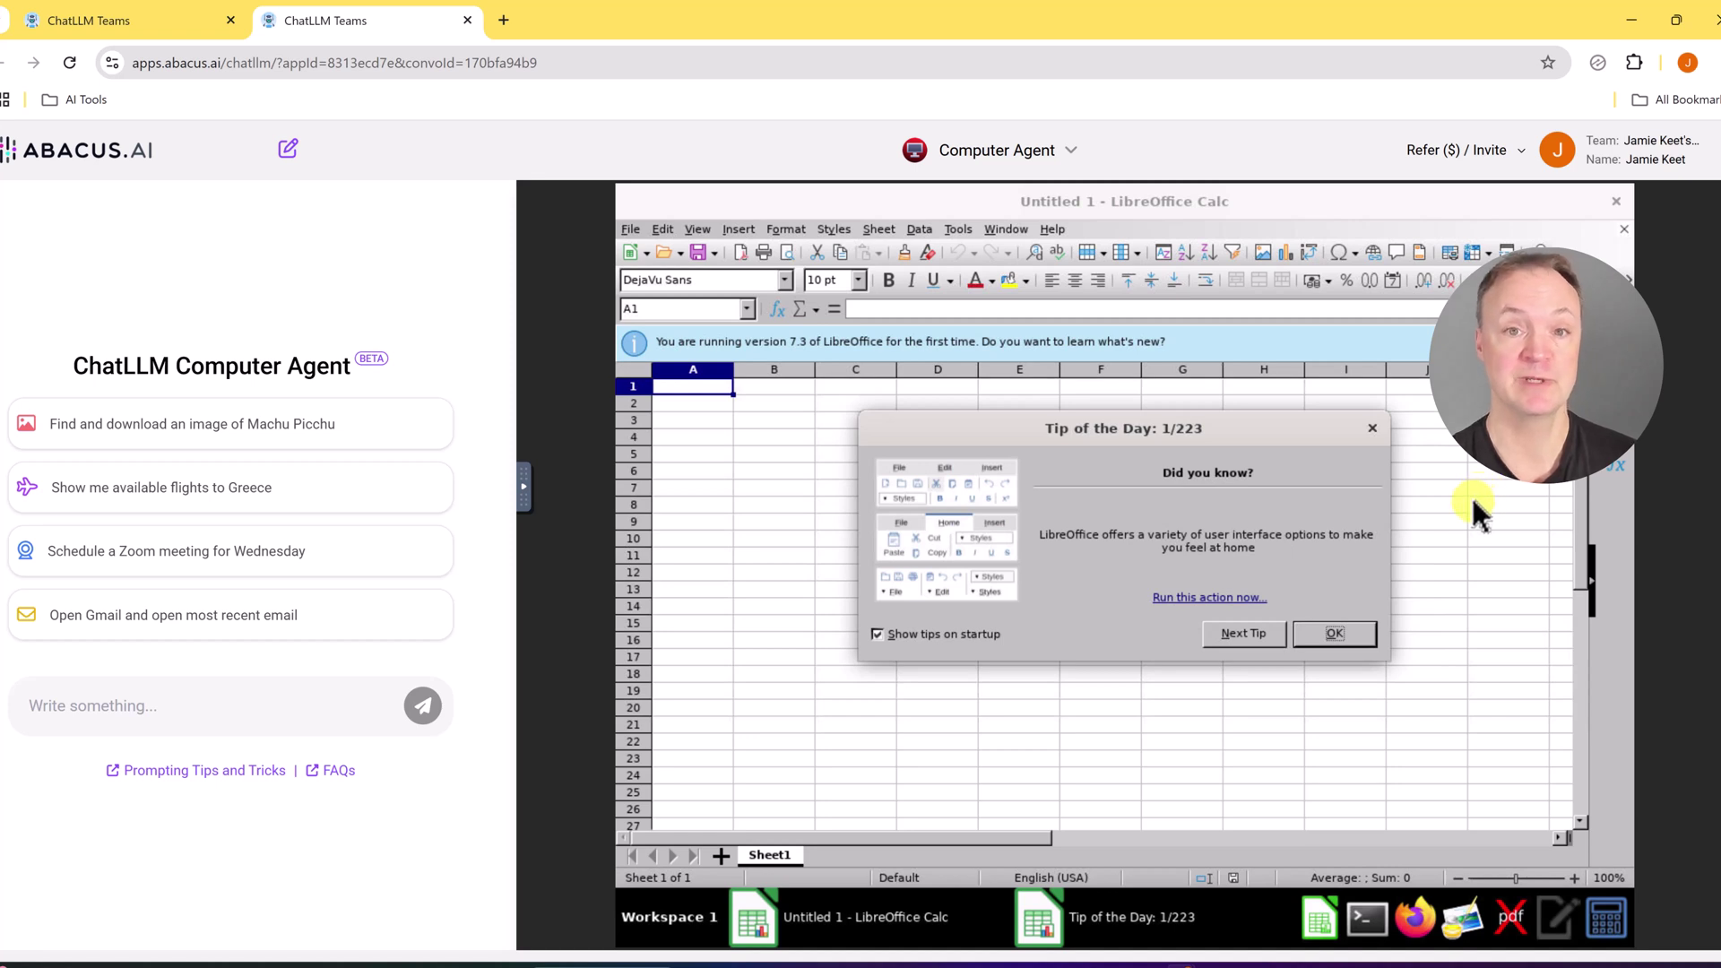
left_click(1327, 633)
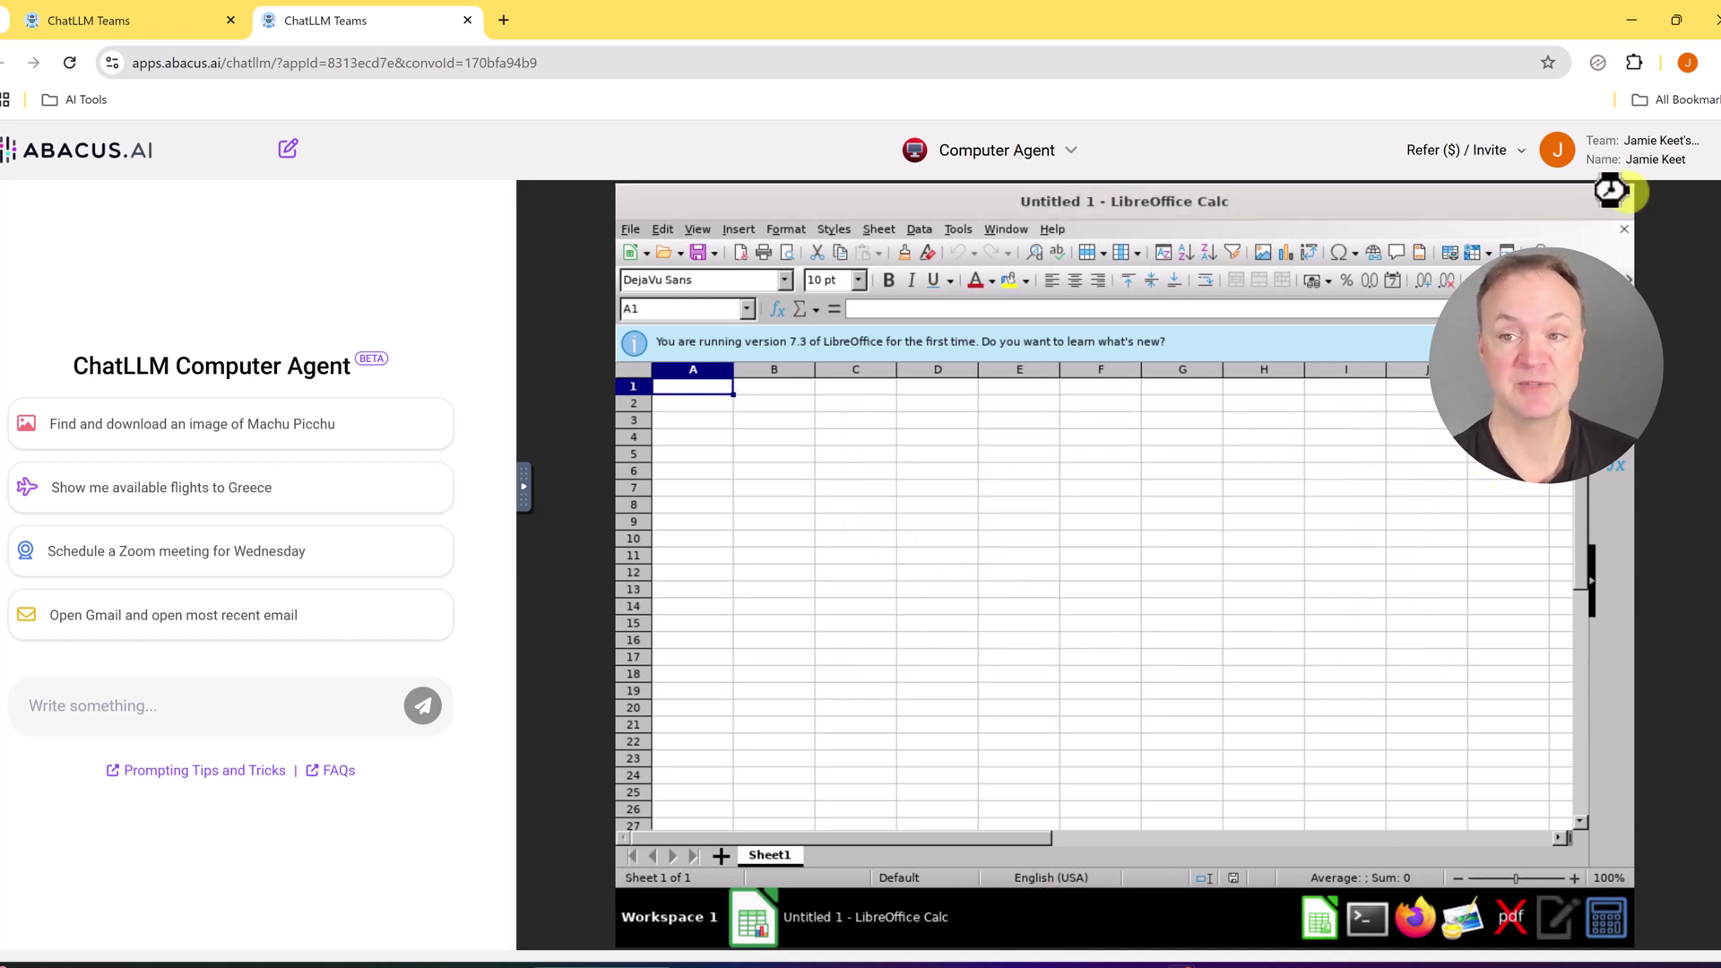
left_click(1609, 201)
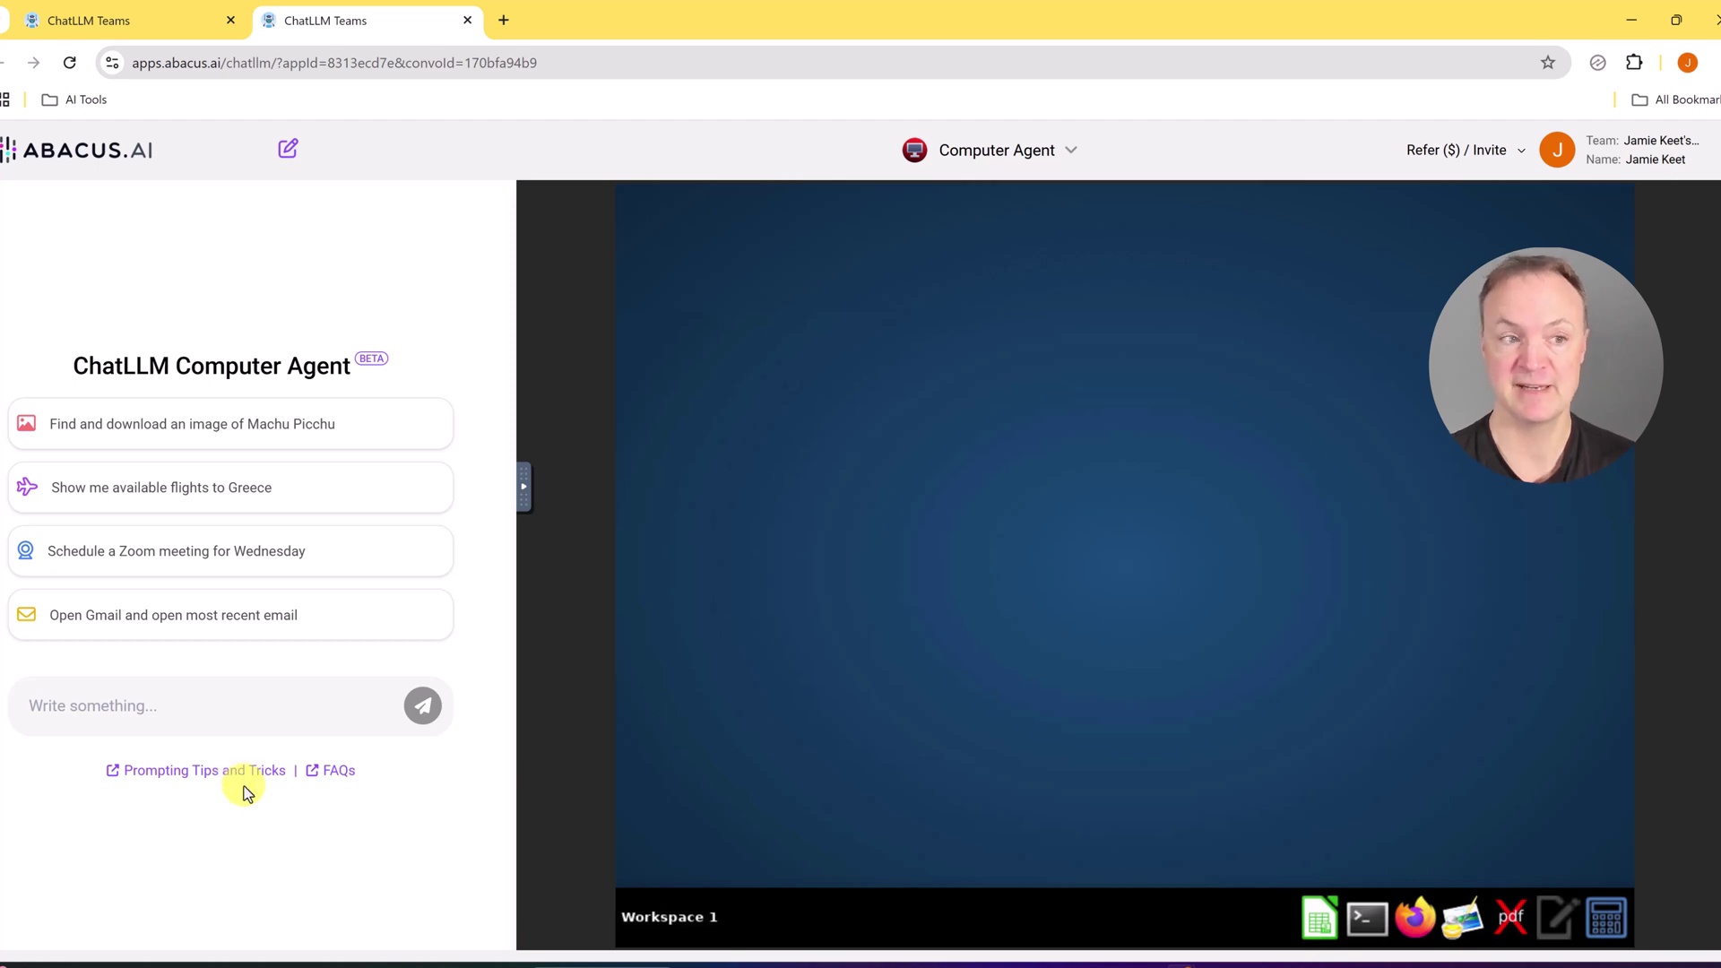
Have the Computer Agent find and download an image of Machu Picchu.
left_click(249, 440)
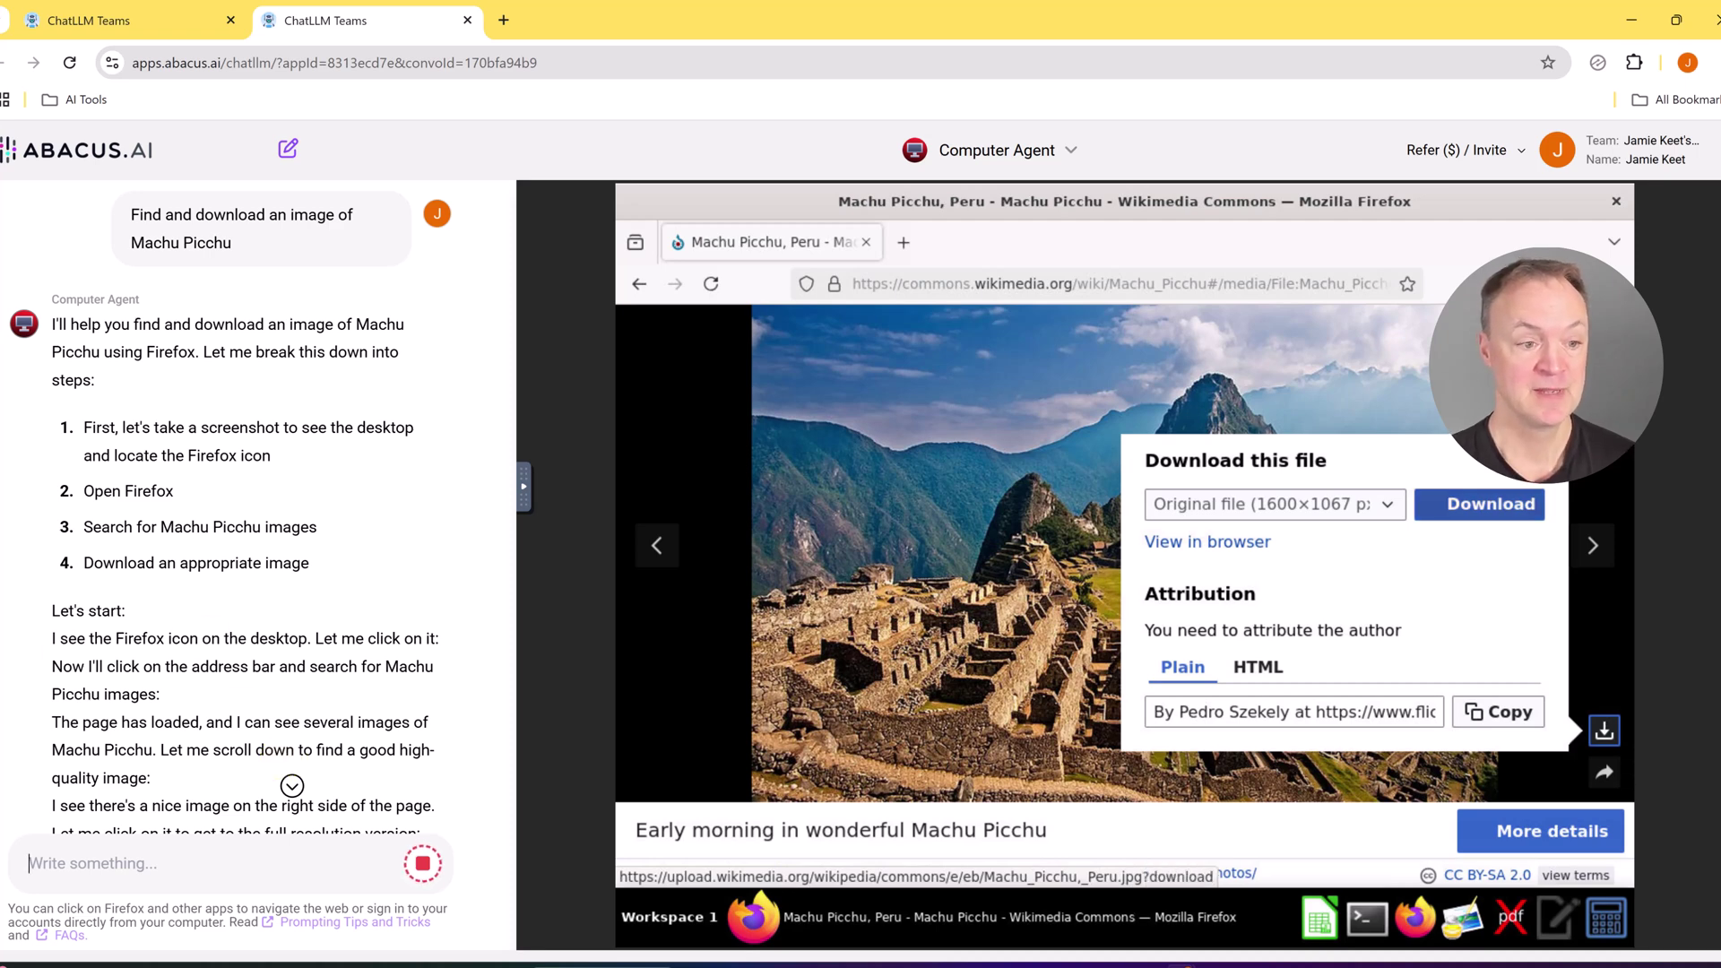
scroll(218, 552, "down", 2)
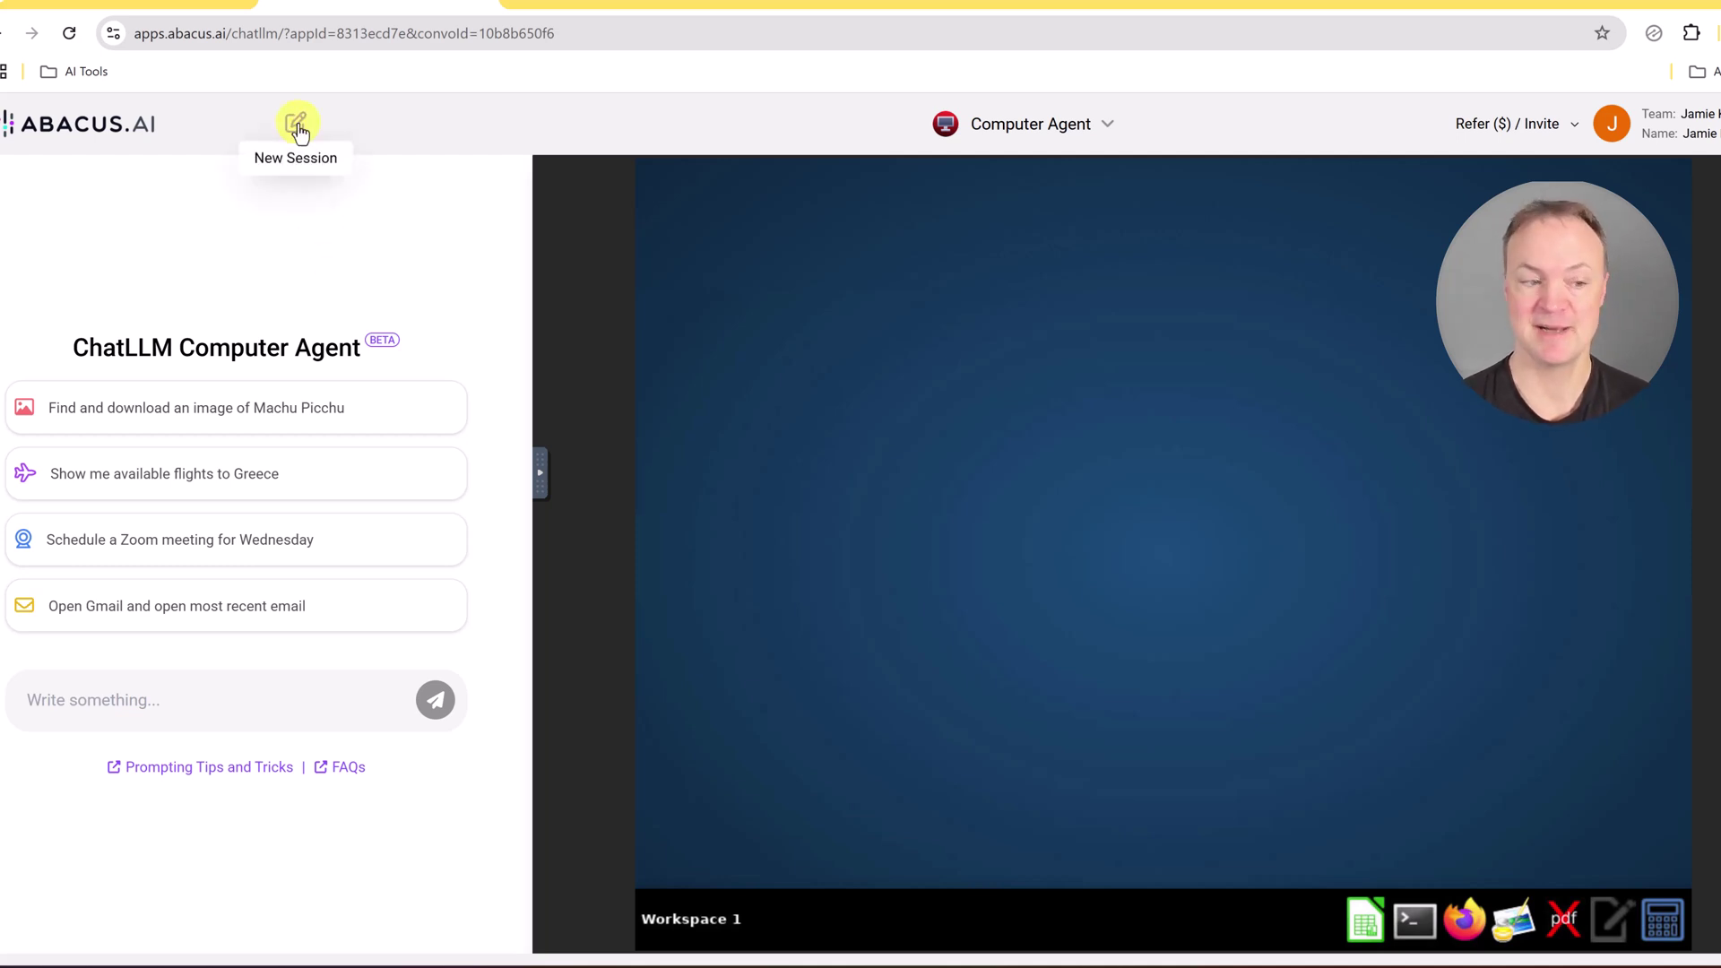
Paste the request for a webpage with facts and a graph of Netflix's top 5 2024 series.
left_click(127, 702)
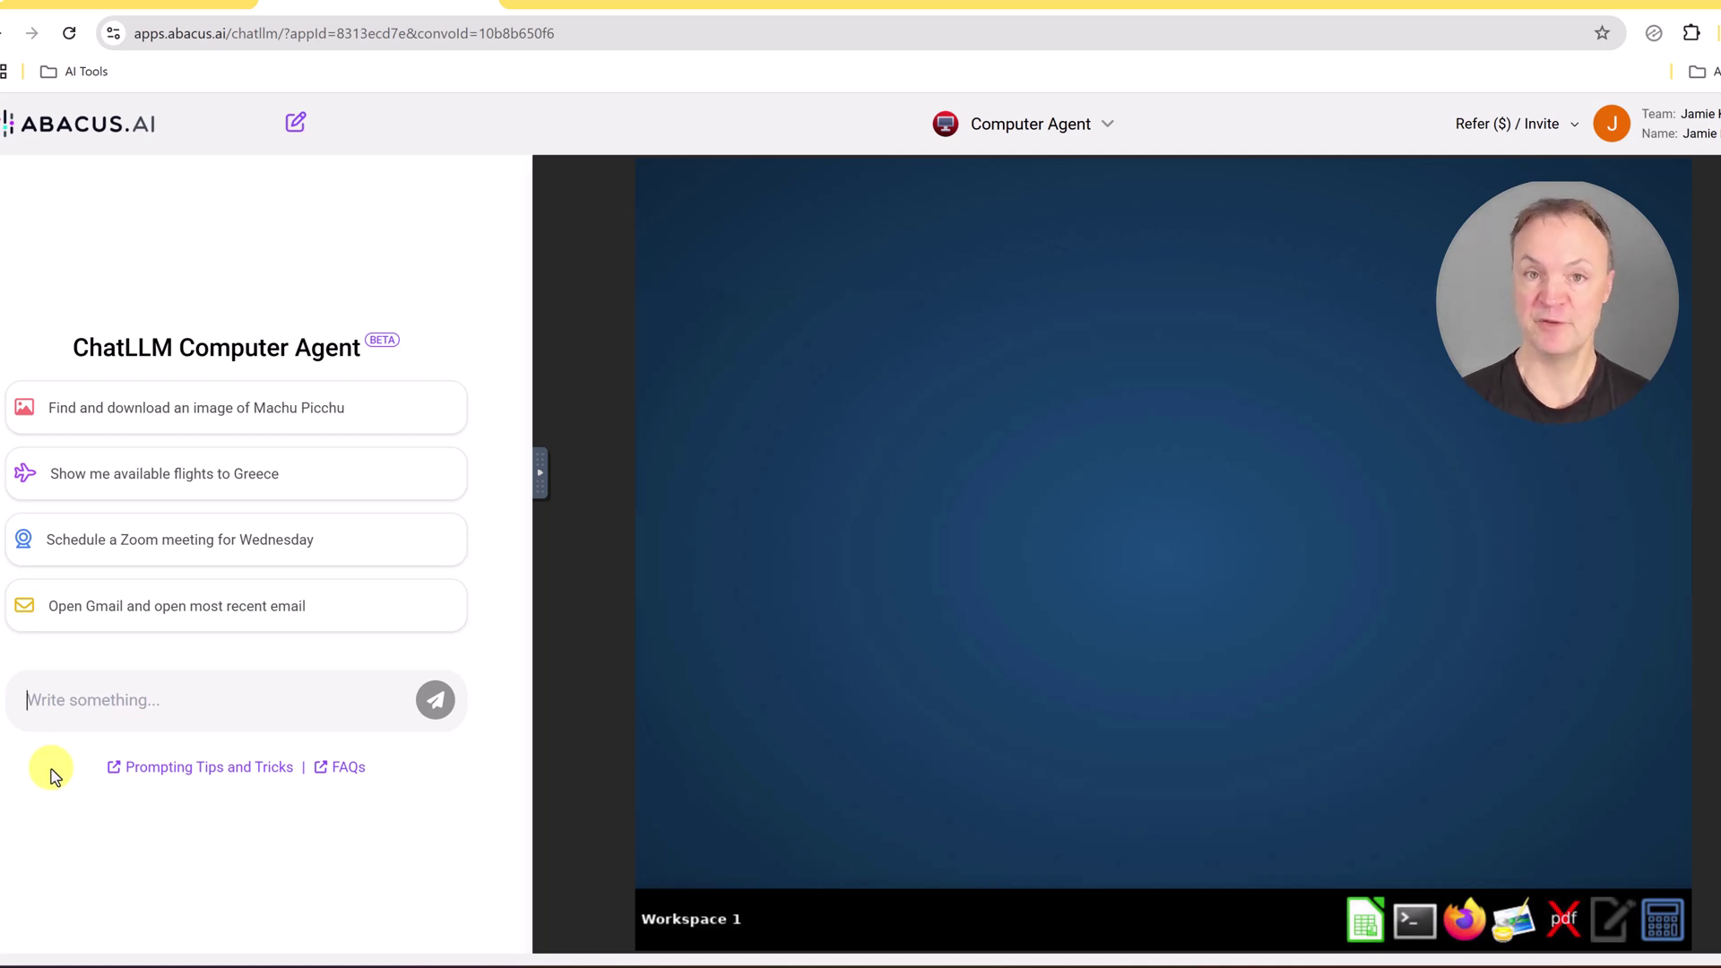
type("find the top 5 most watched series on Netflix in 2024, create a webpage with the data give some interesting facts and show a graph of the data")
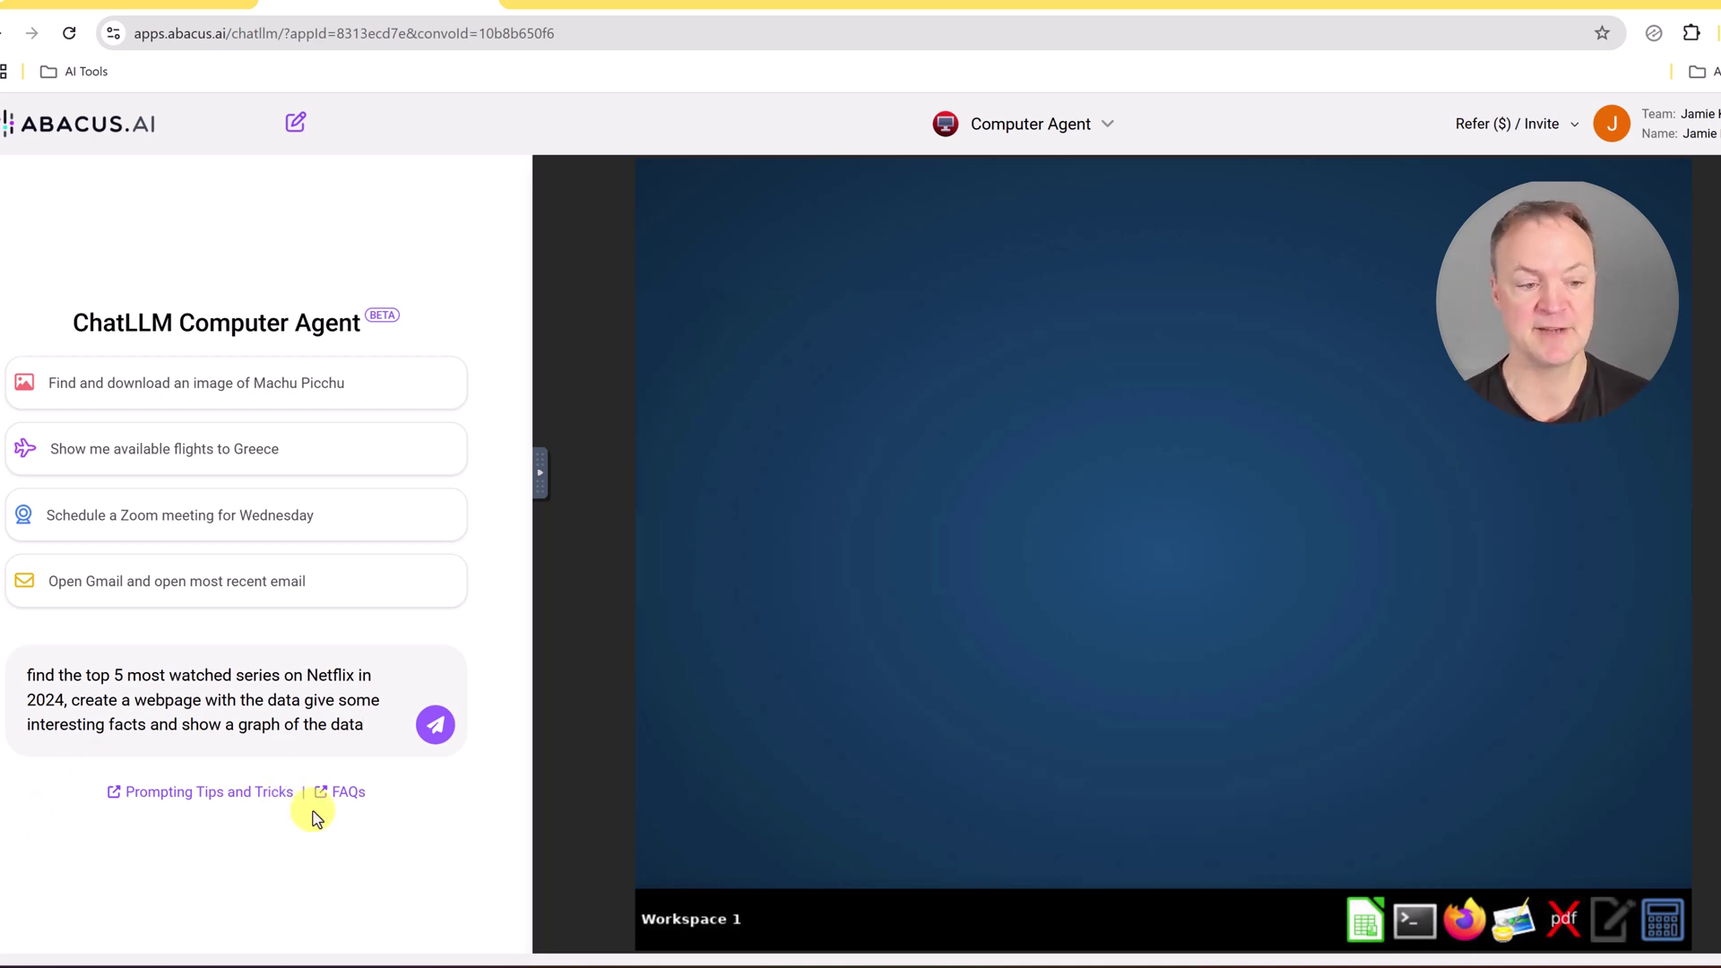
Send the Netflix request so the agent builds netflix_top5.html and opens it in Firefox.
left_click(435, 731)
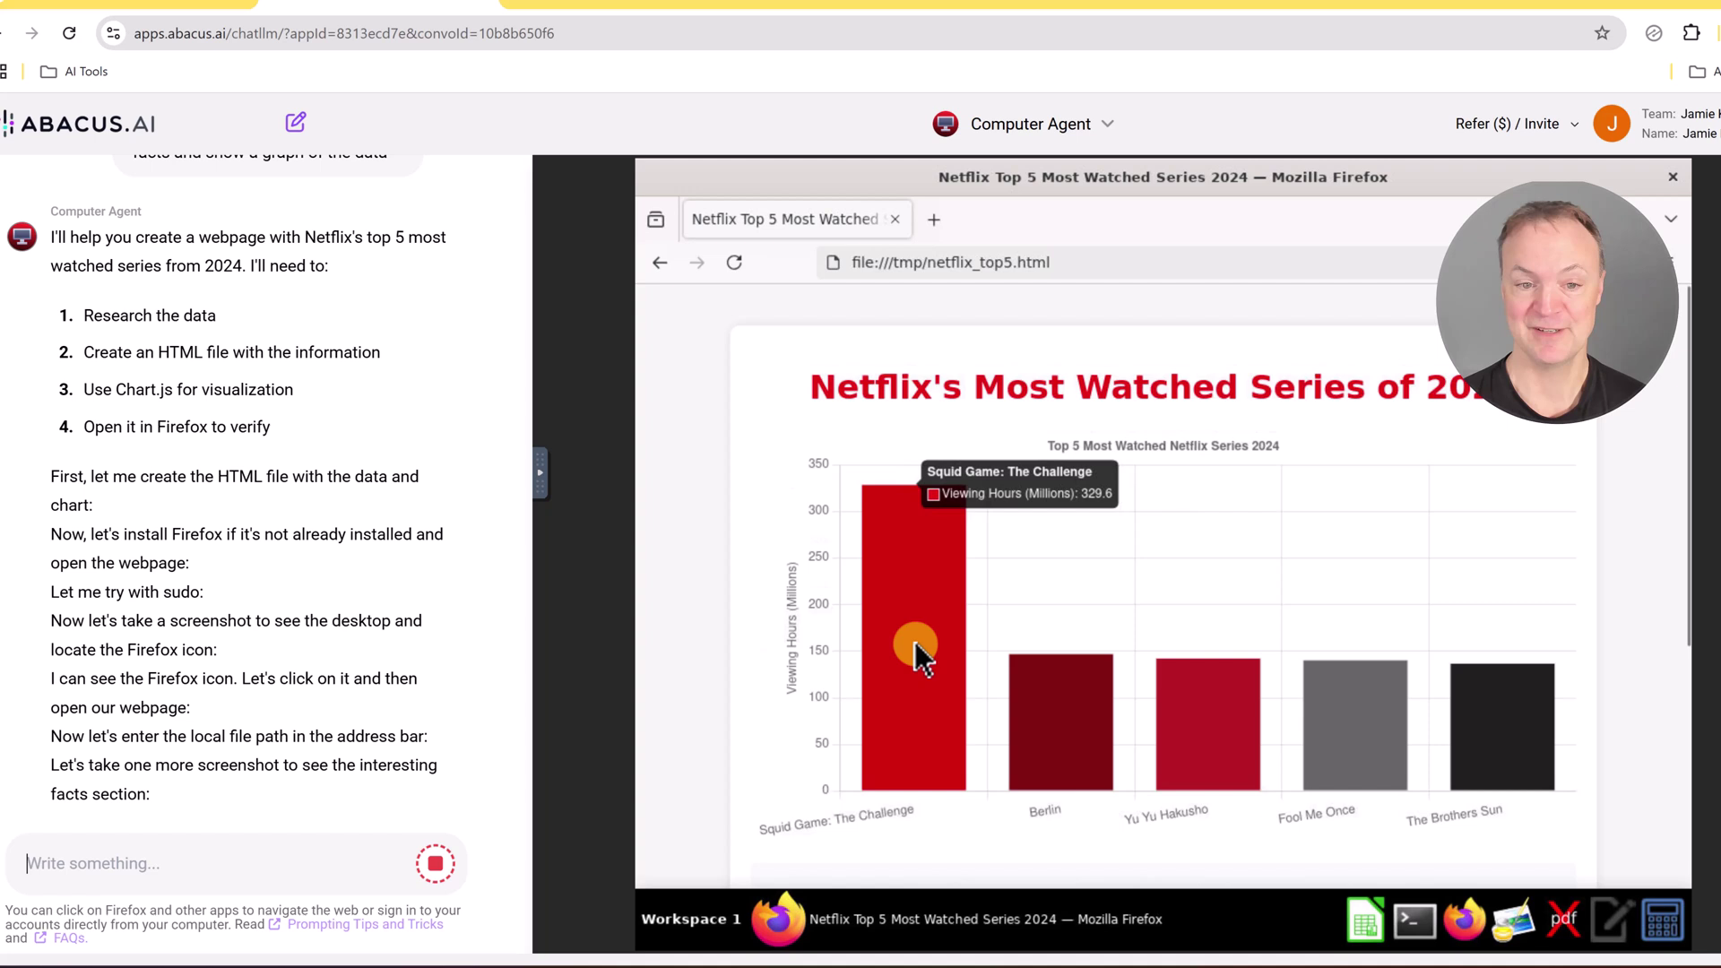
Inspect the Netflix chart's viewing-hours bars and scroll through the Interesting Facts section.
mouse_move(1034, 708)
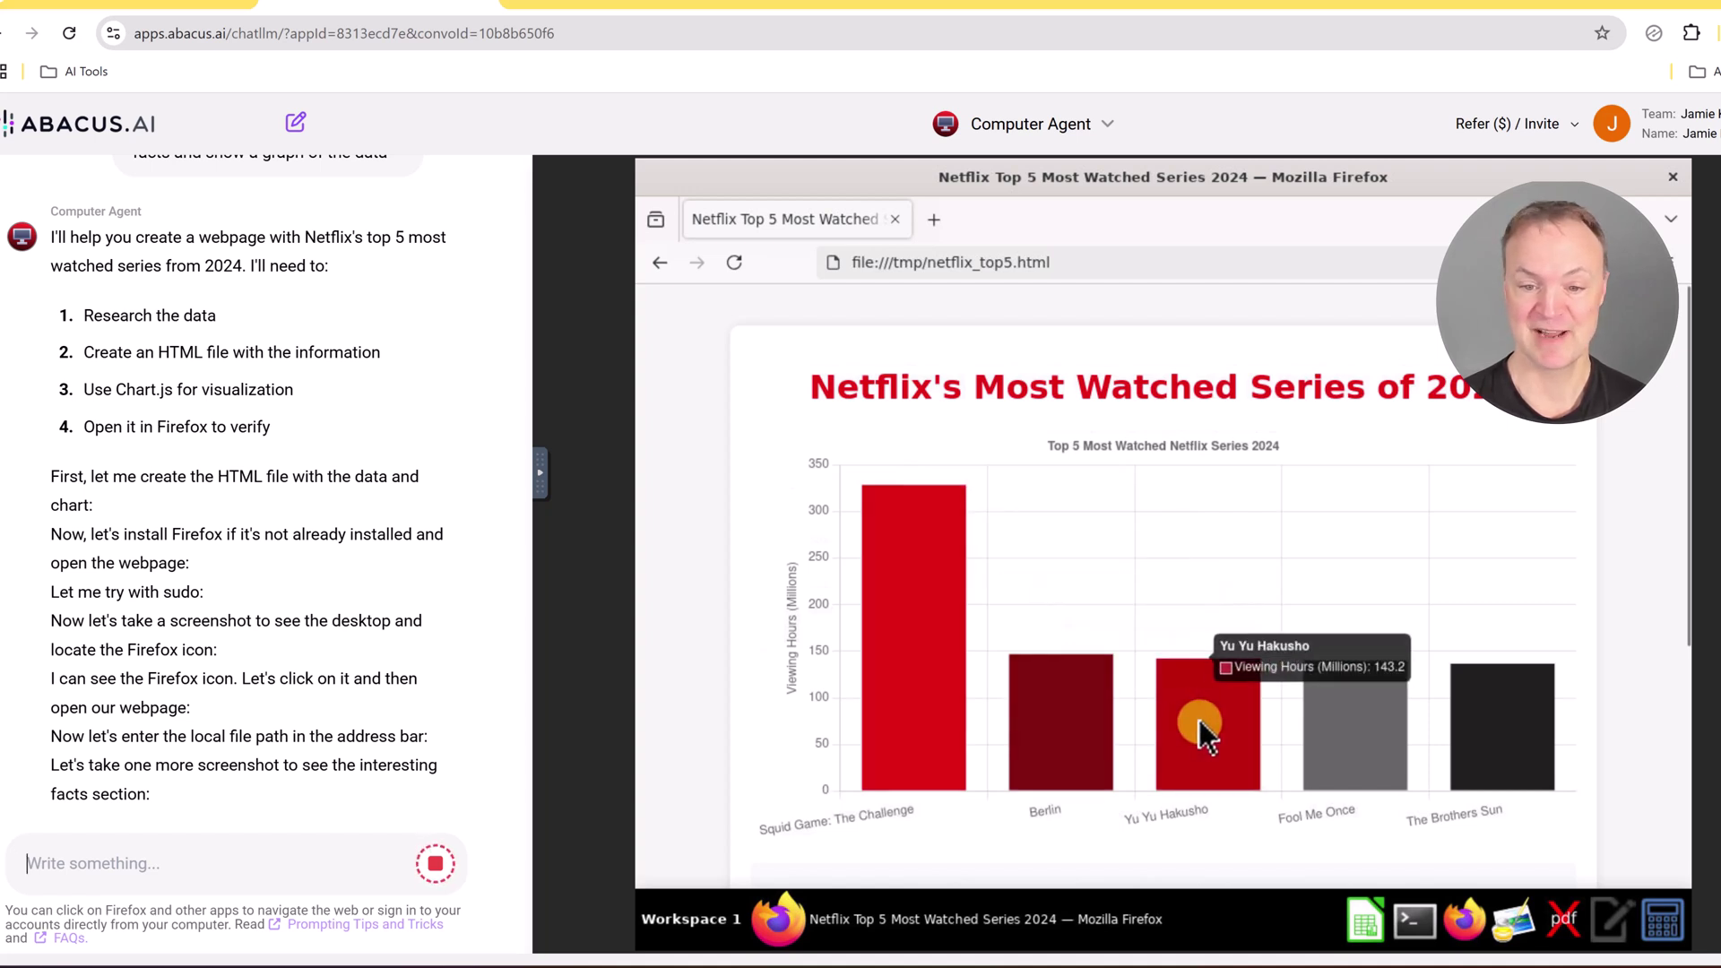
mouse_move(1332, 715)
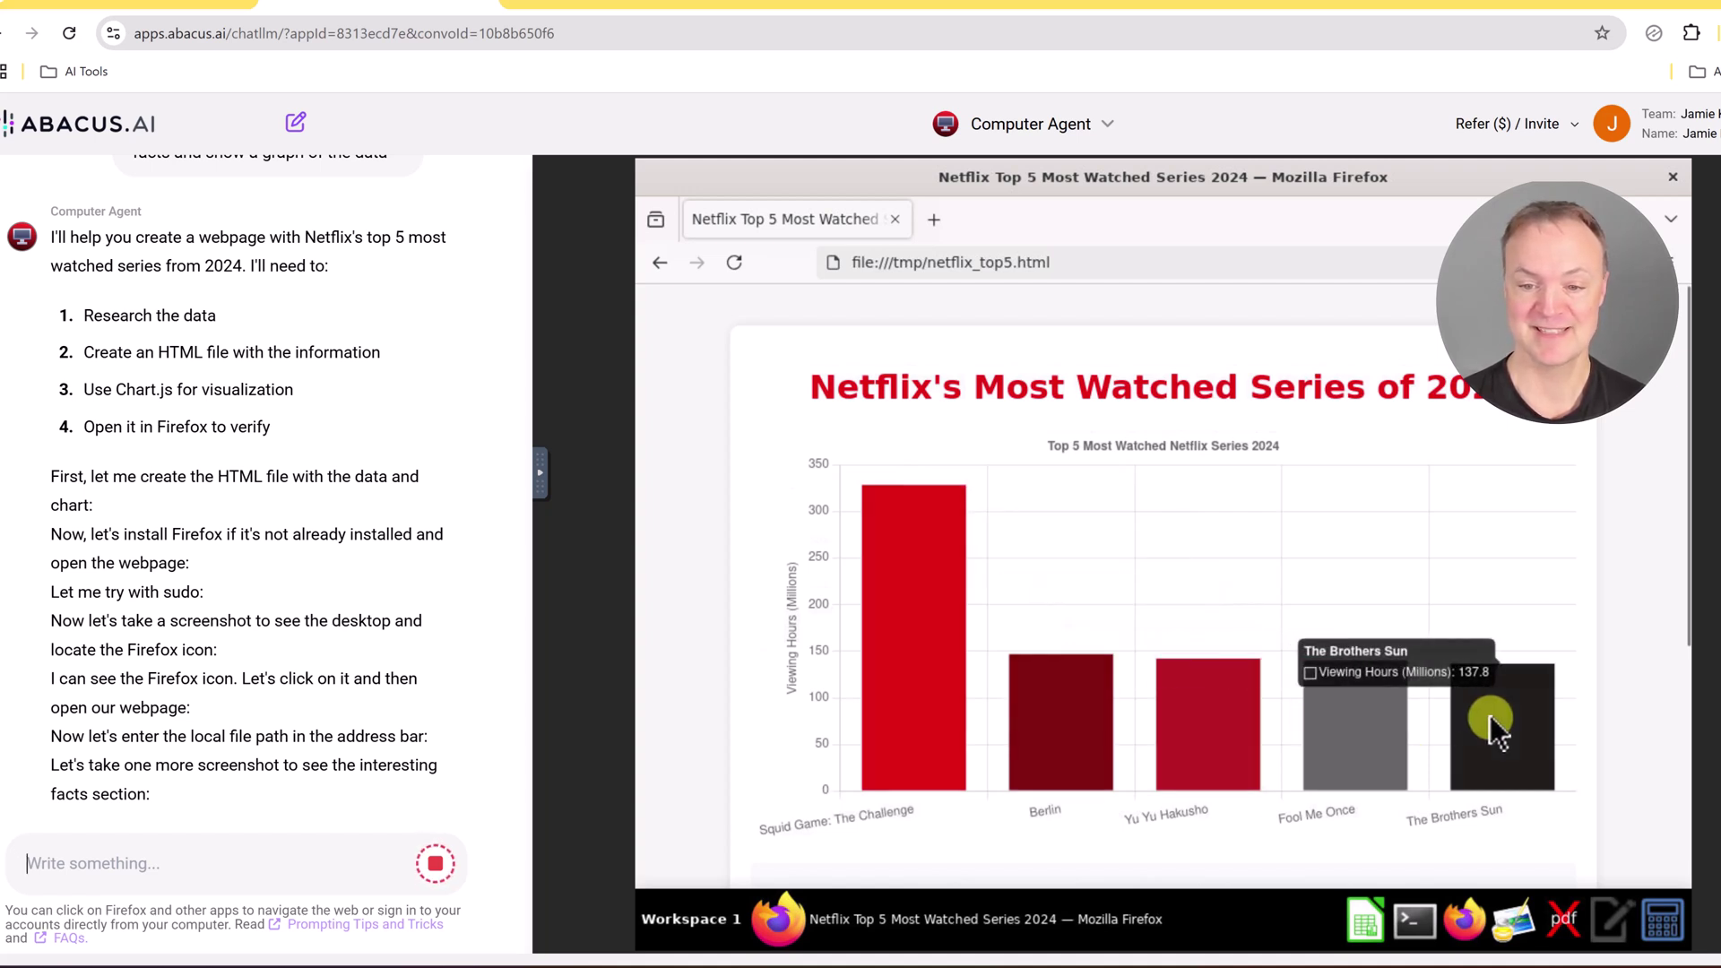
mouse_move(965, 687)
scroll(969, 692, "down", 4)
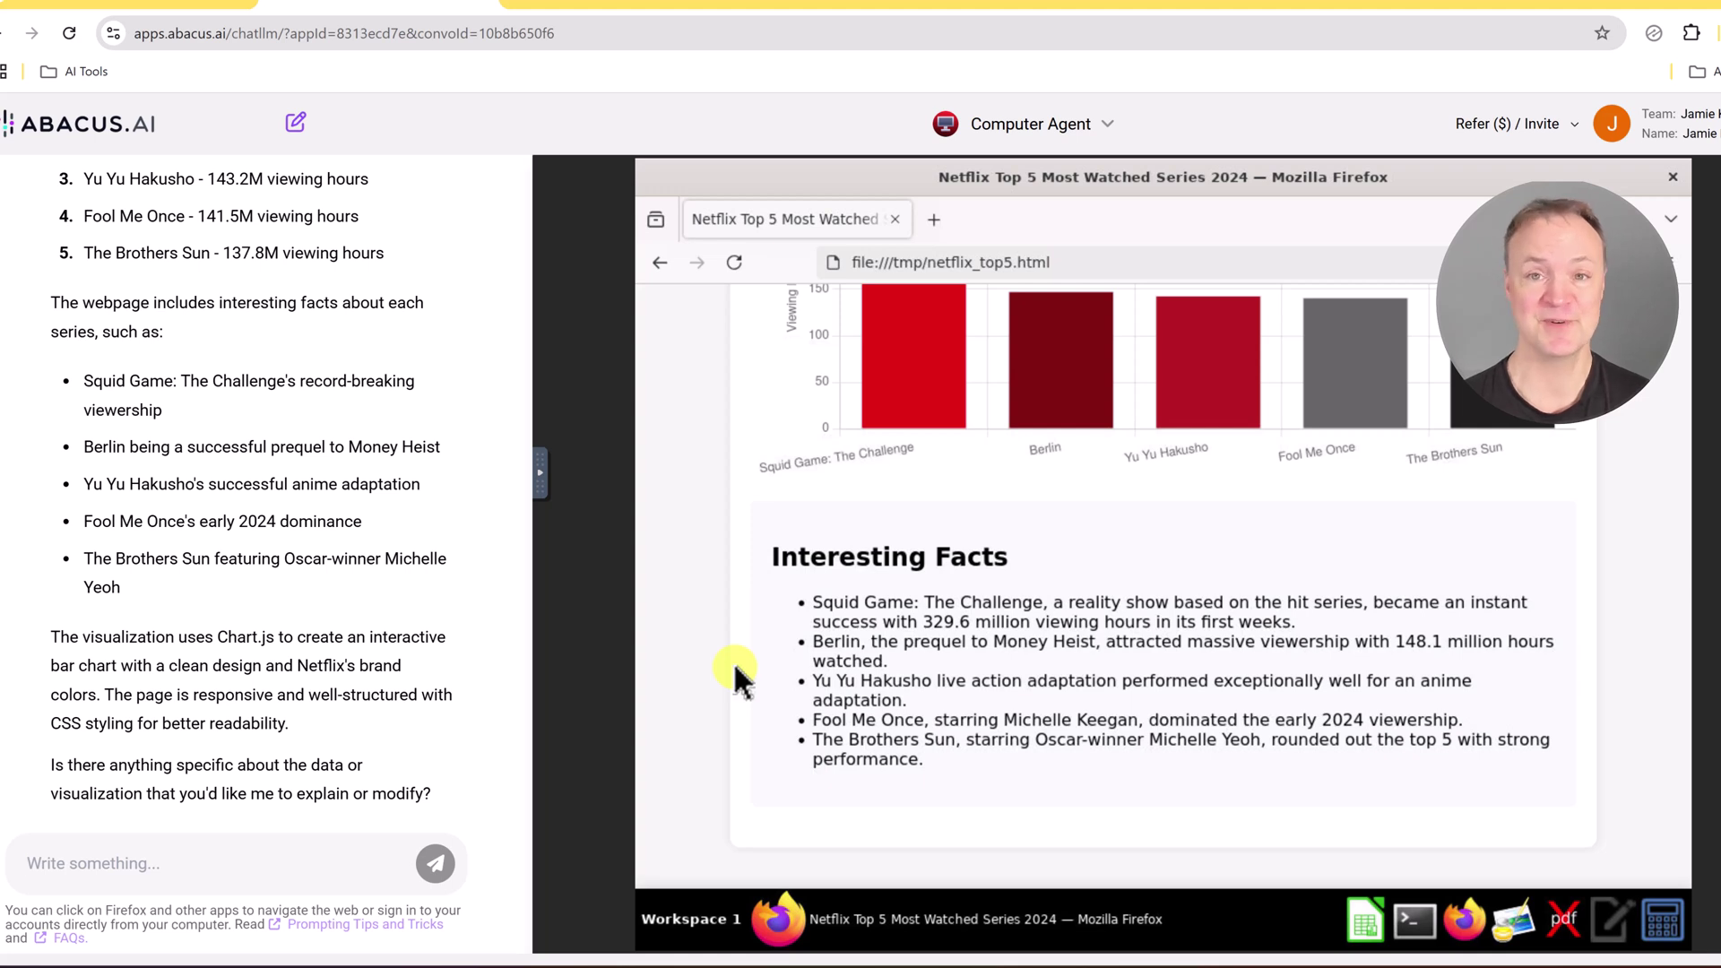
scroll(749, 654, "up", 5)
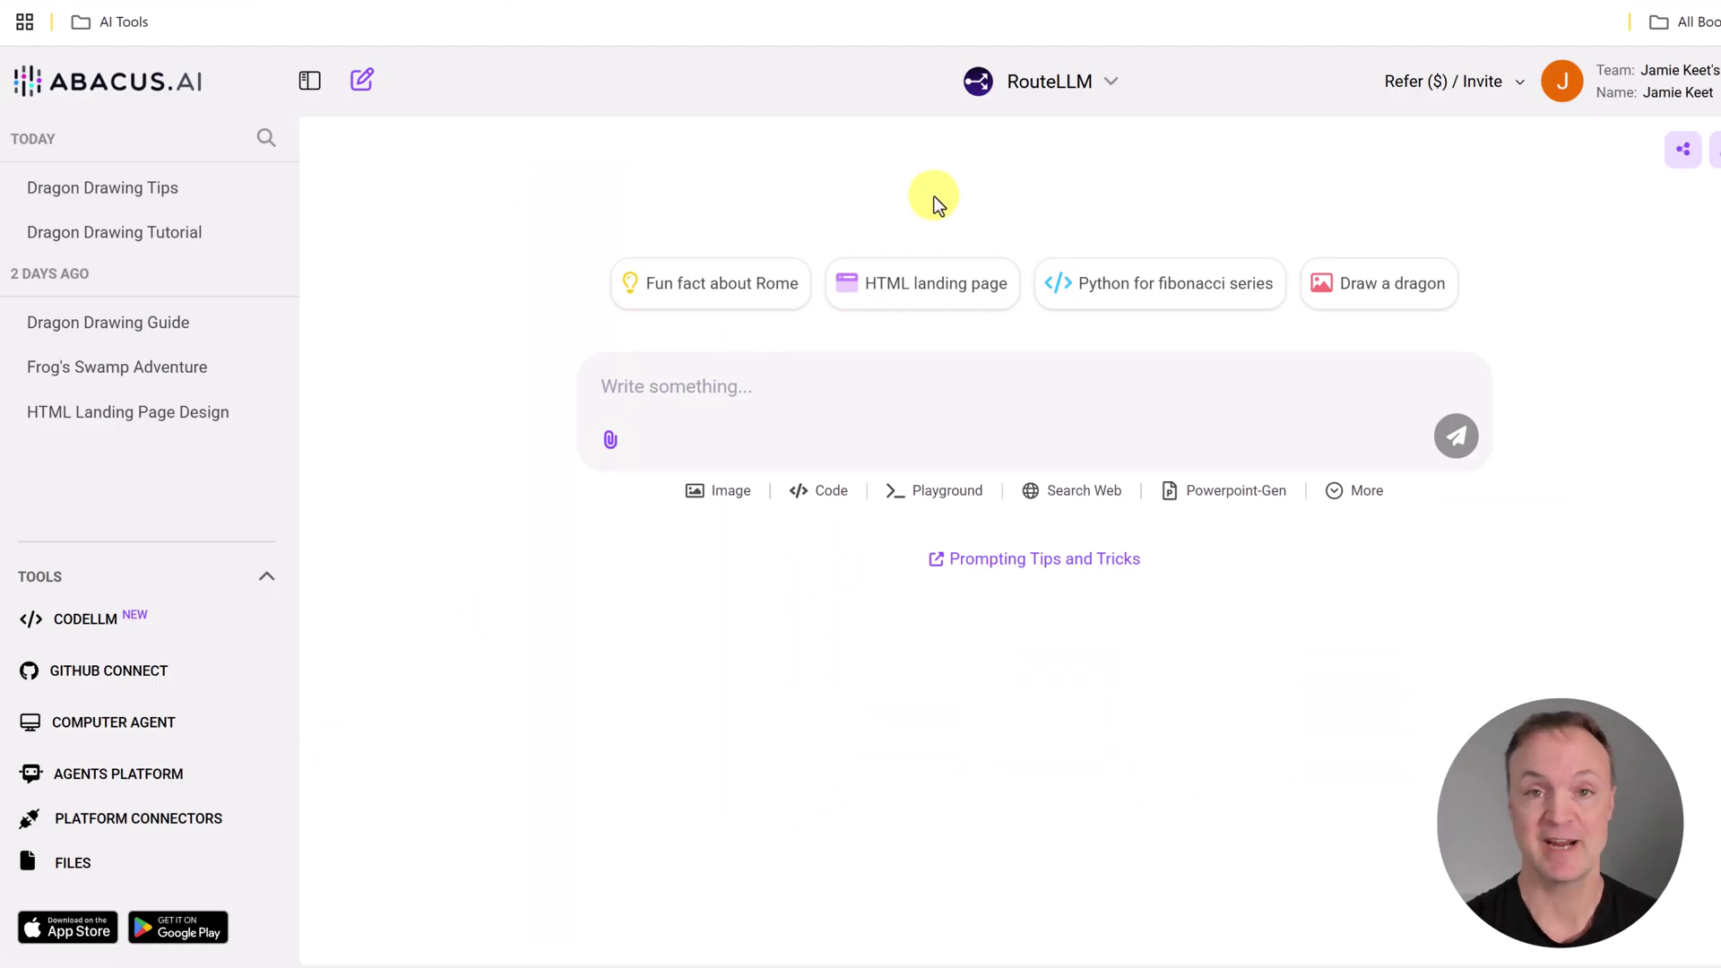
Switch the bot to AI Engineer and start the Create an AI Agent wizard.
left_click(1099, 88)
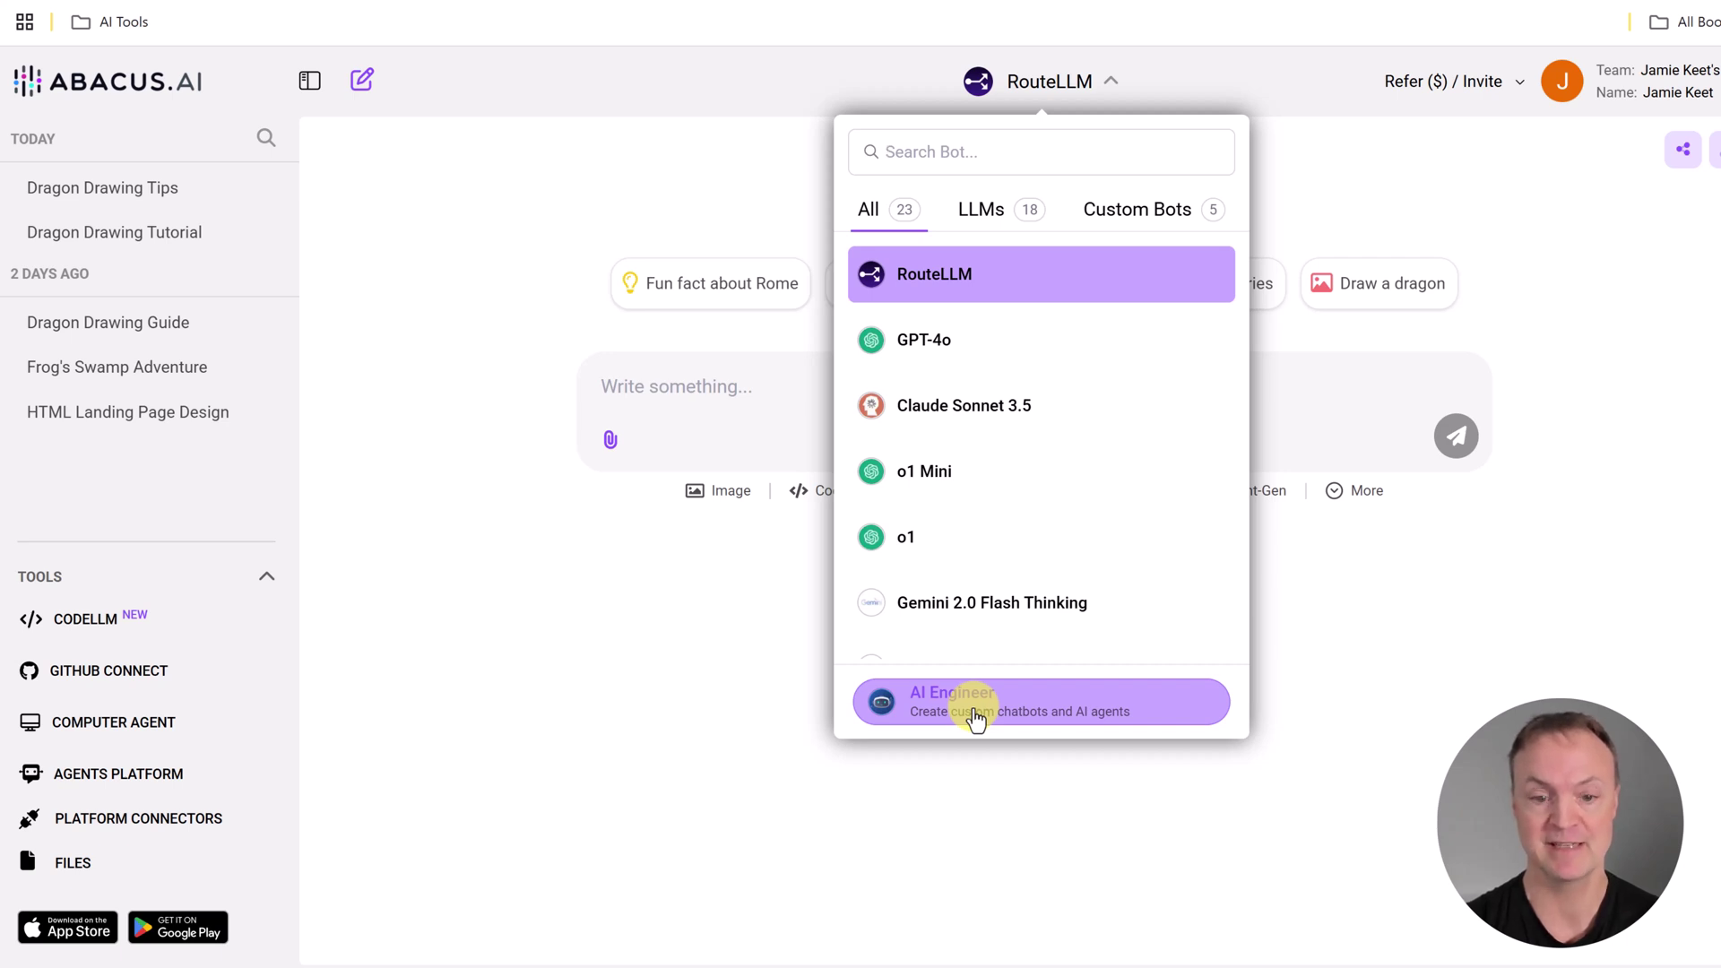
left_click(975, 717)
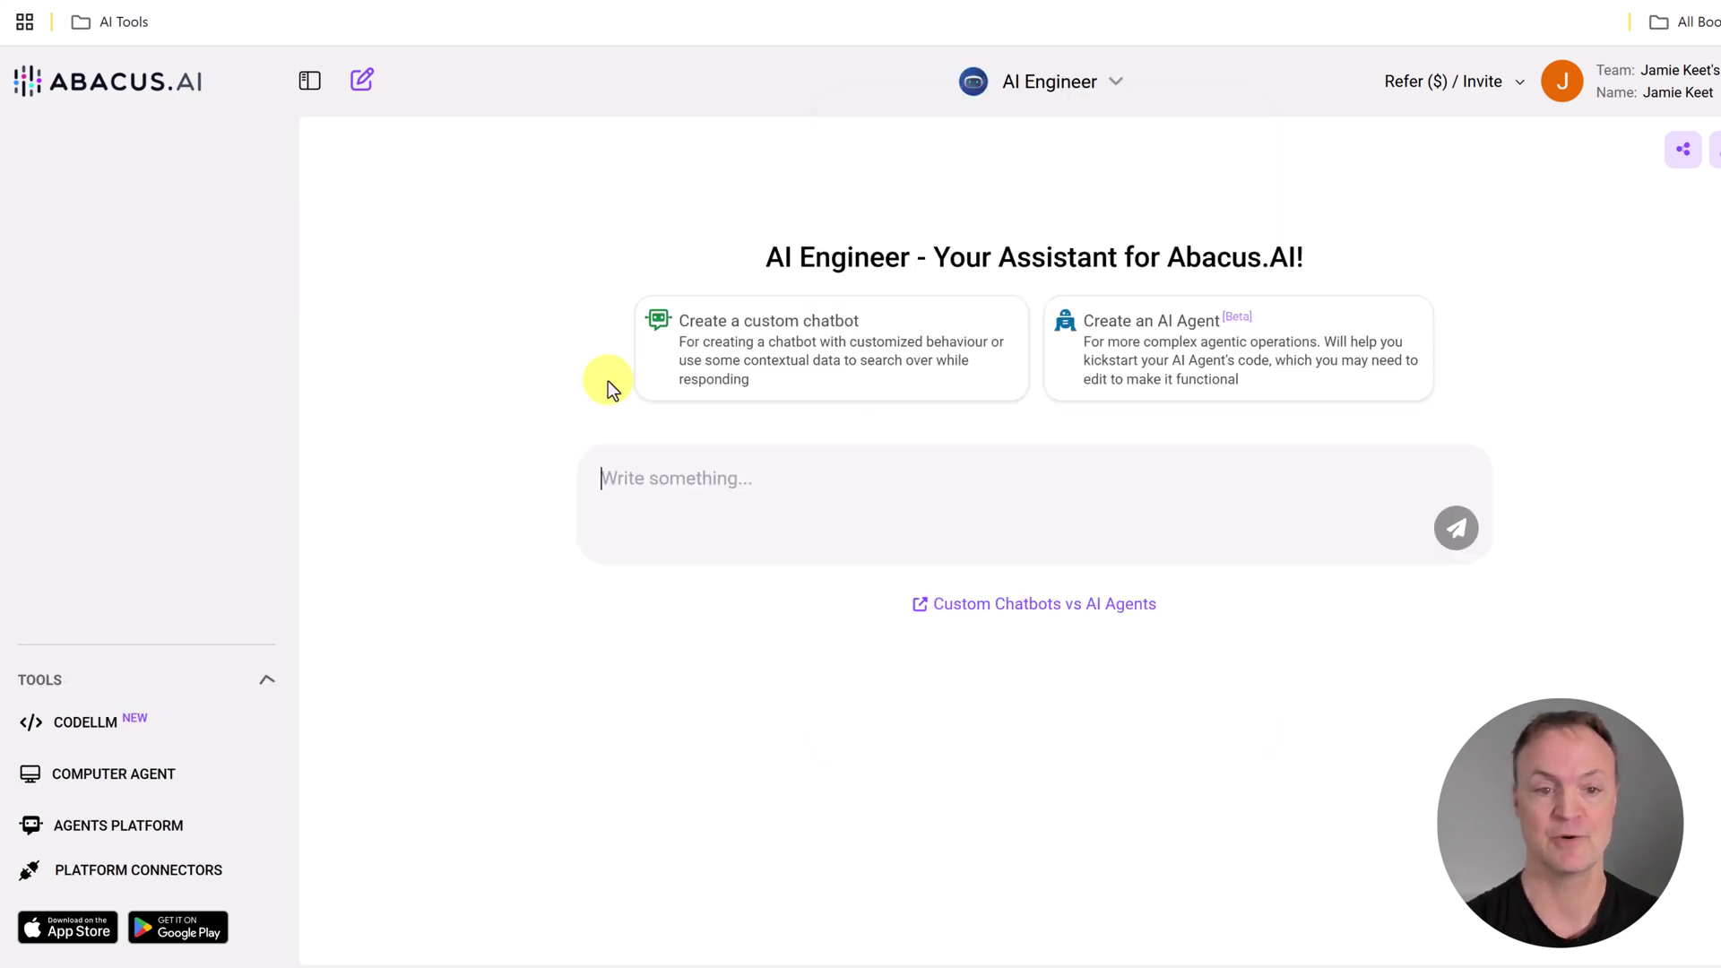
left_click(1197, 370)
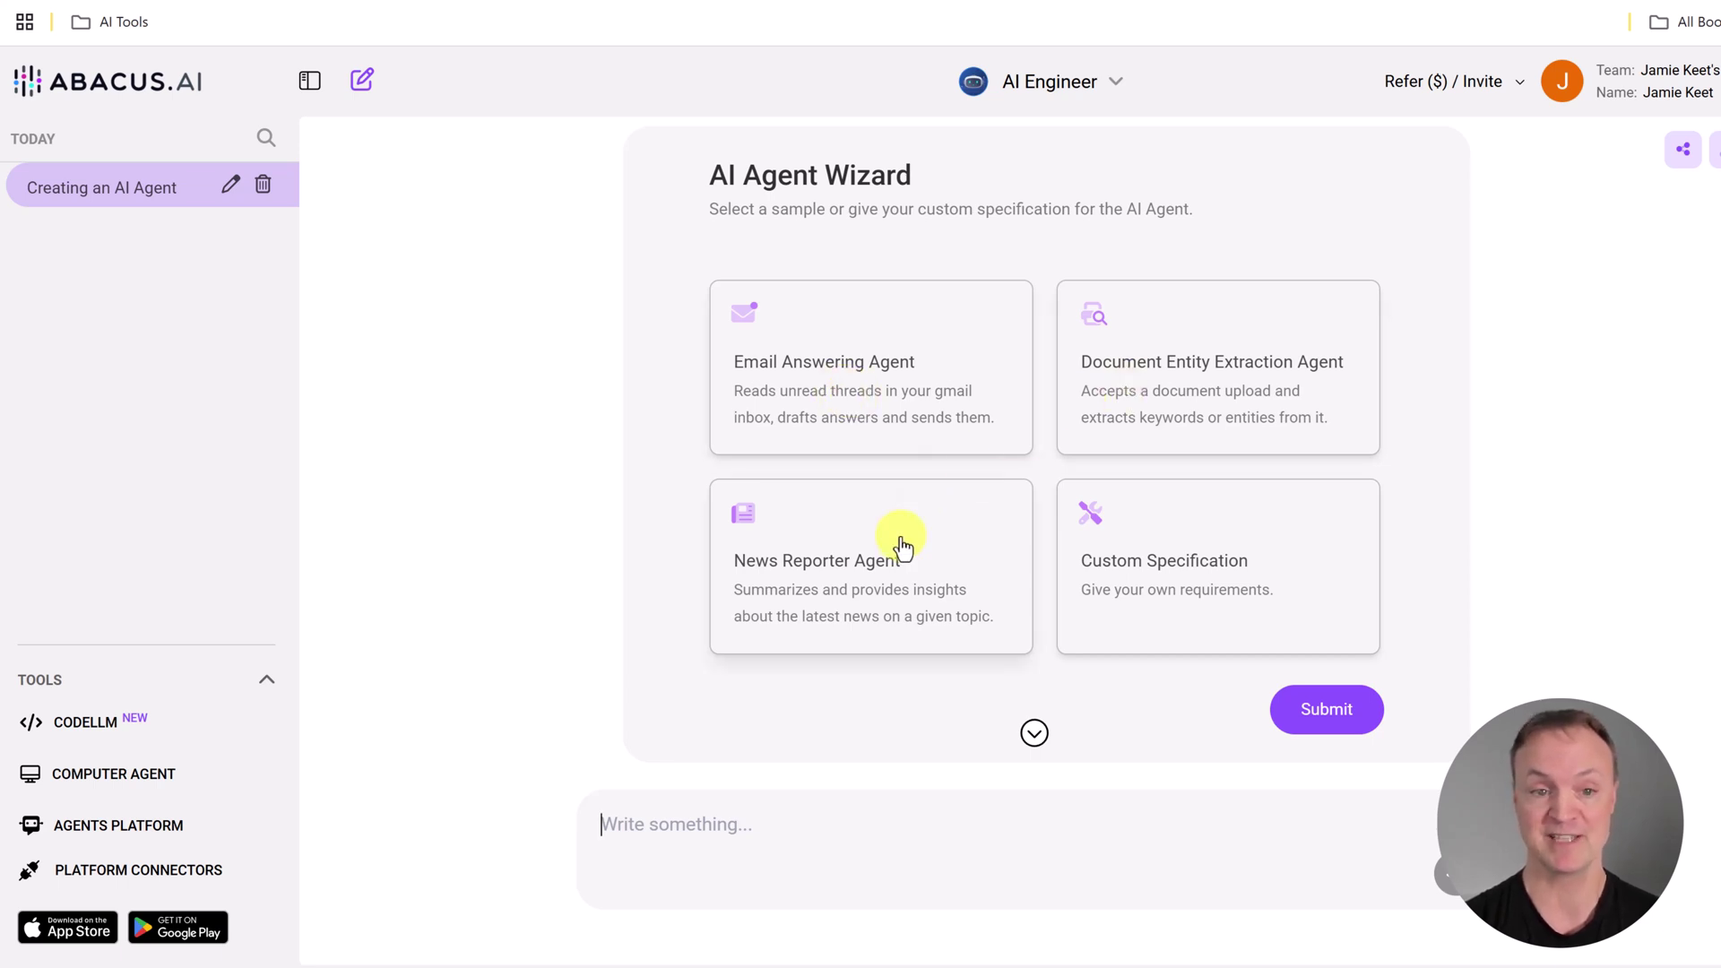
Pick the News Reporter Agent sample instead of Custom Specification and submit the wizard.
left_click(1158, 599)
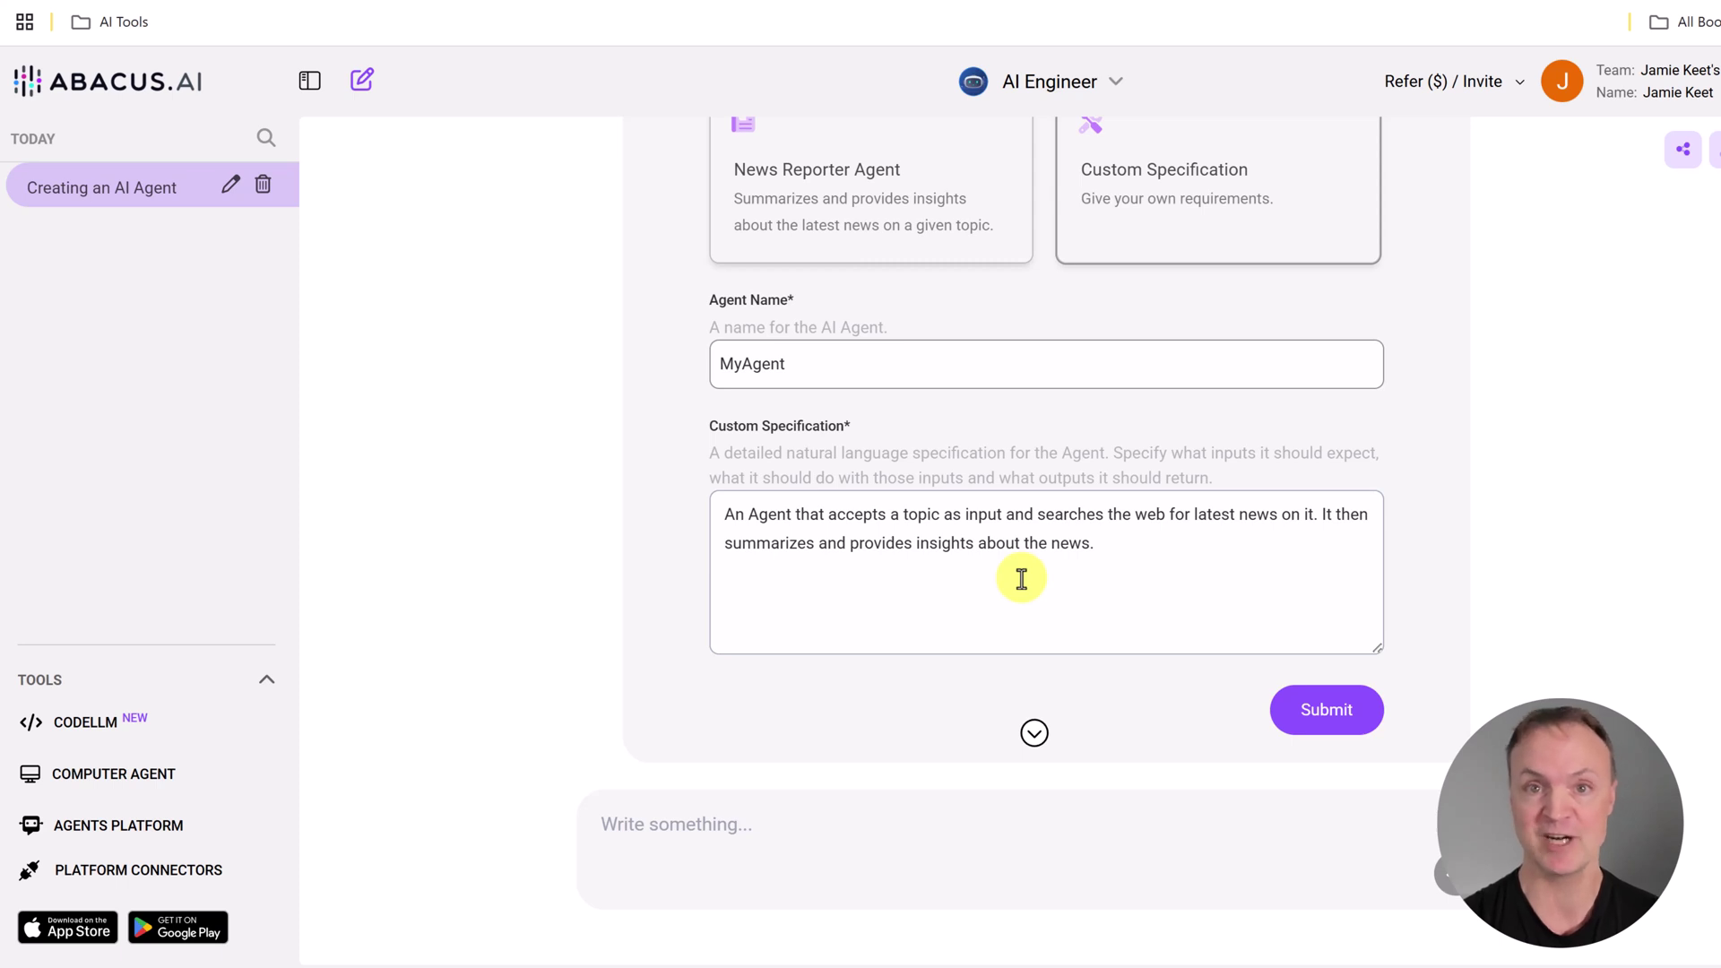
scroll(1021, 578, "up", 1)
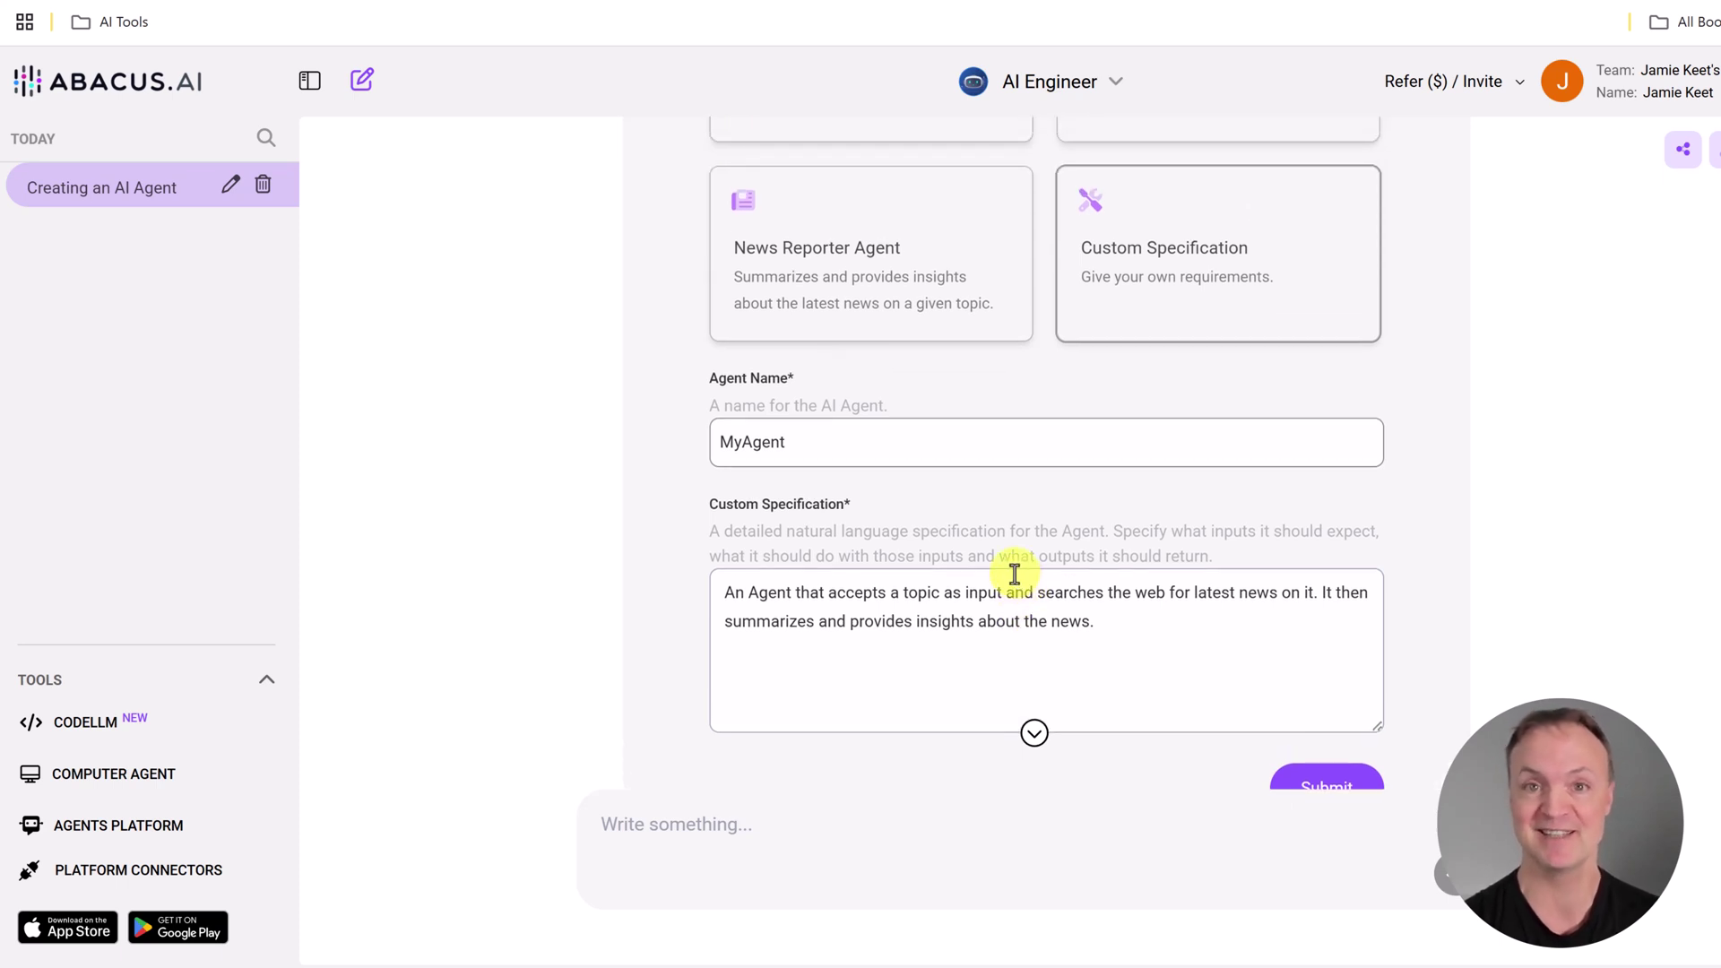
scroll(1021, 578, "up", 2)
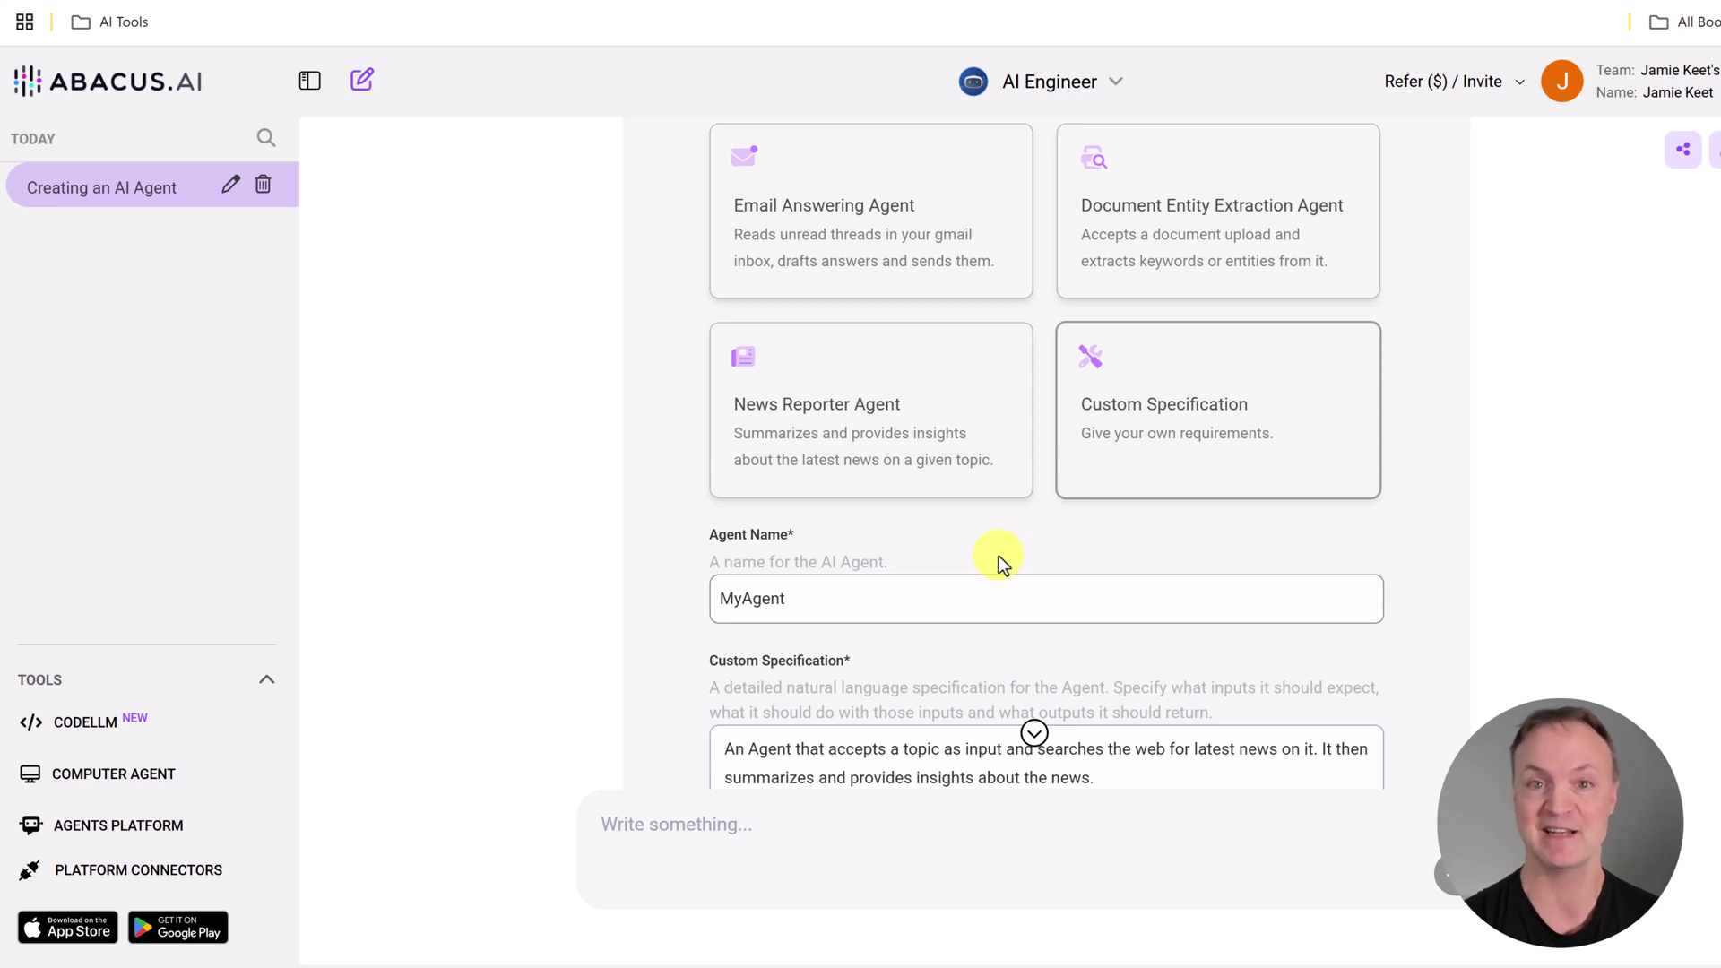
left_click(881, 435)
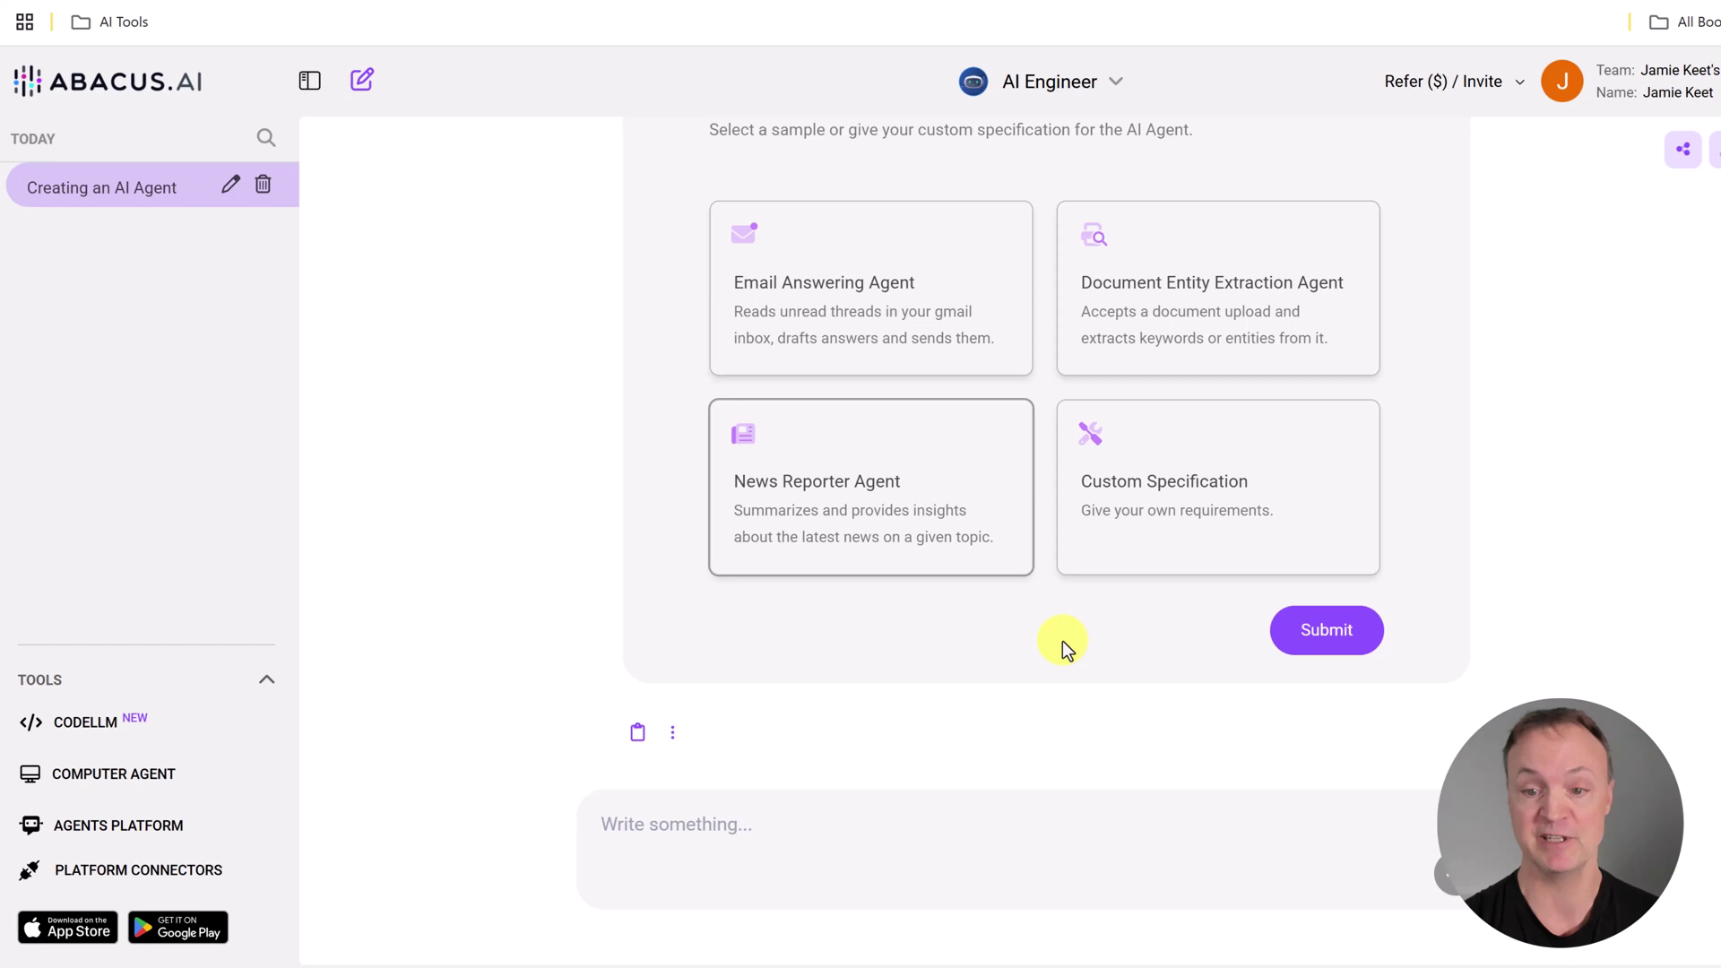
left_click(1318, 638)
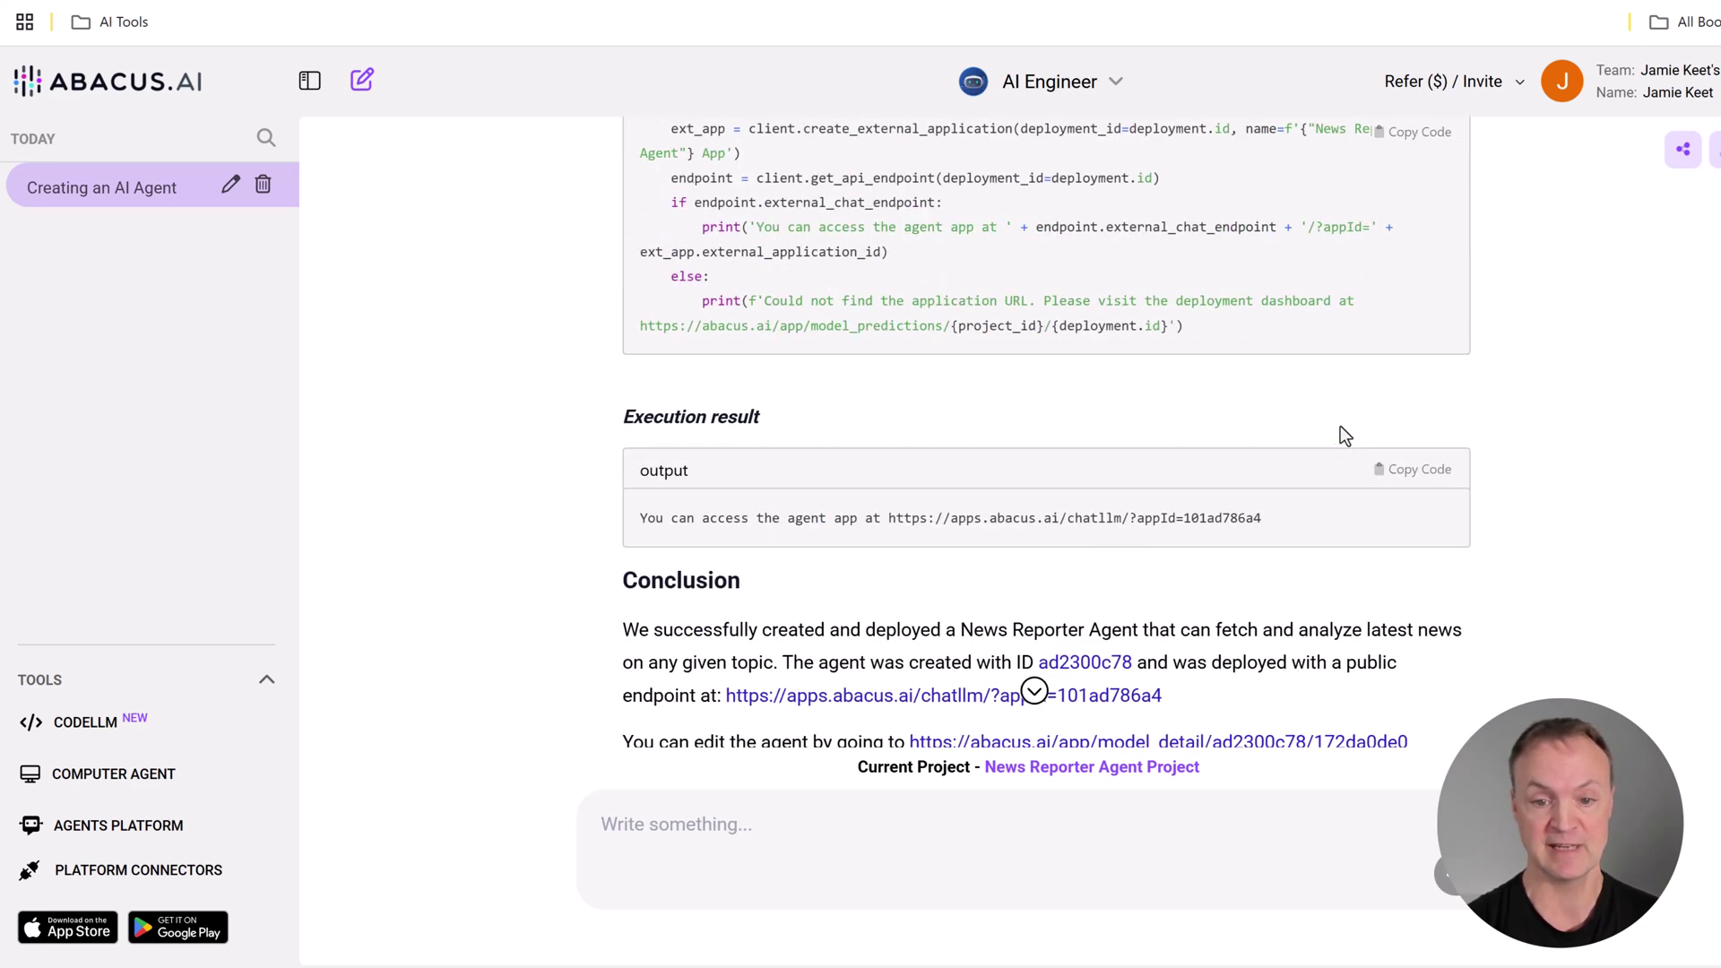
Scroll through the generated code and execution result to the deployment Conclusion.
scroll(1341, 427, "up", 5)
scroll(1327, 392, "down", 7)
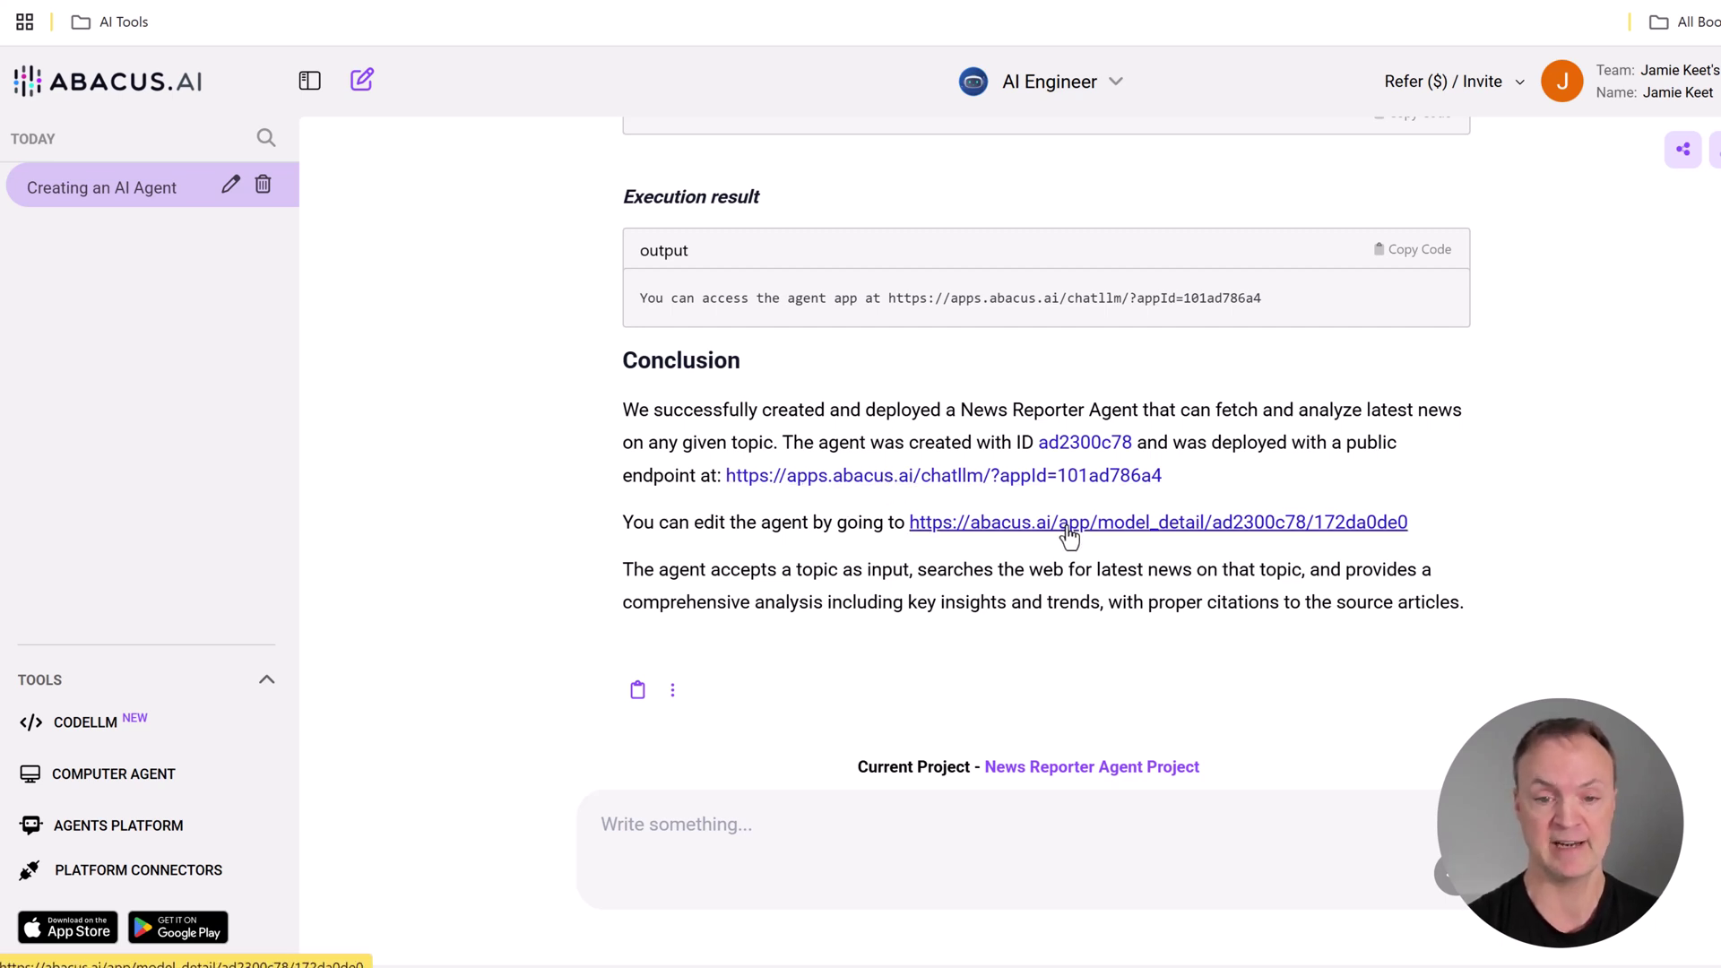
Open the deployed News Reporter app, run it on topic 'nfl', and read the cited report.
left_click(884, 482)
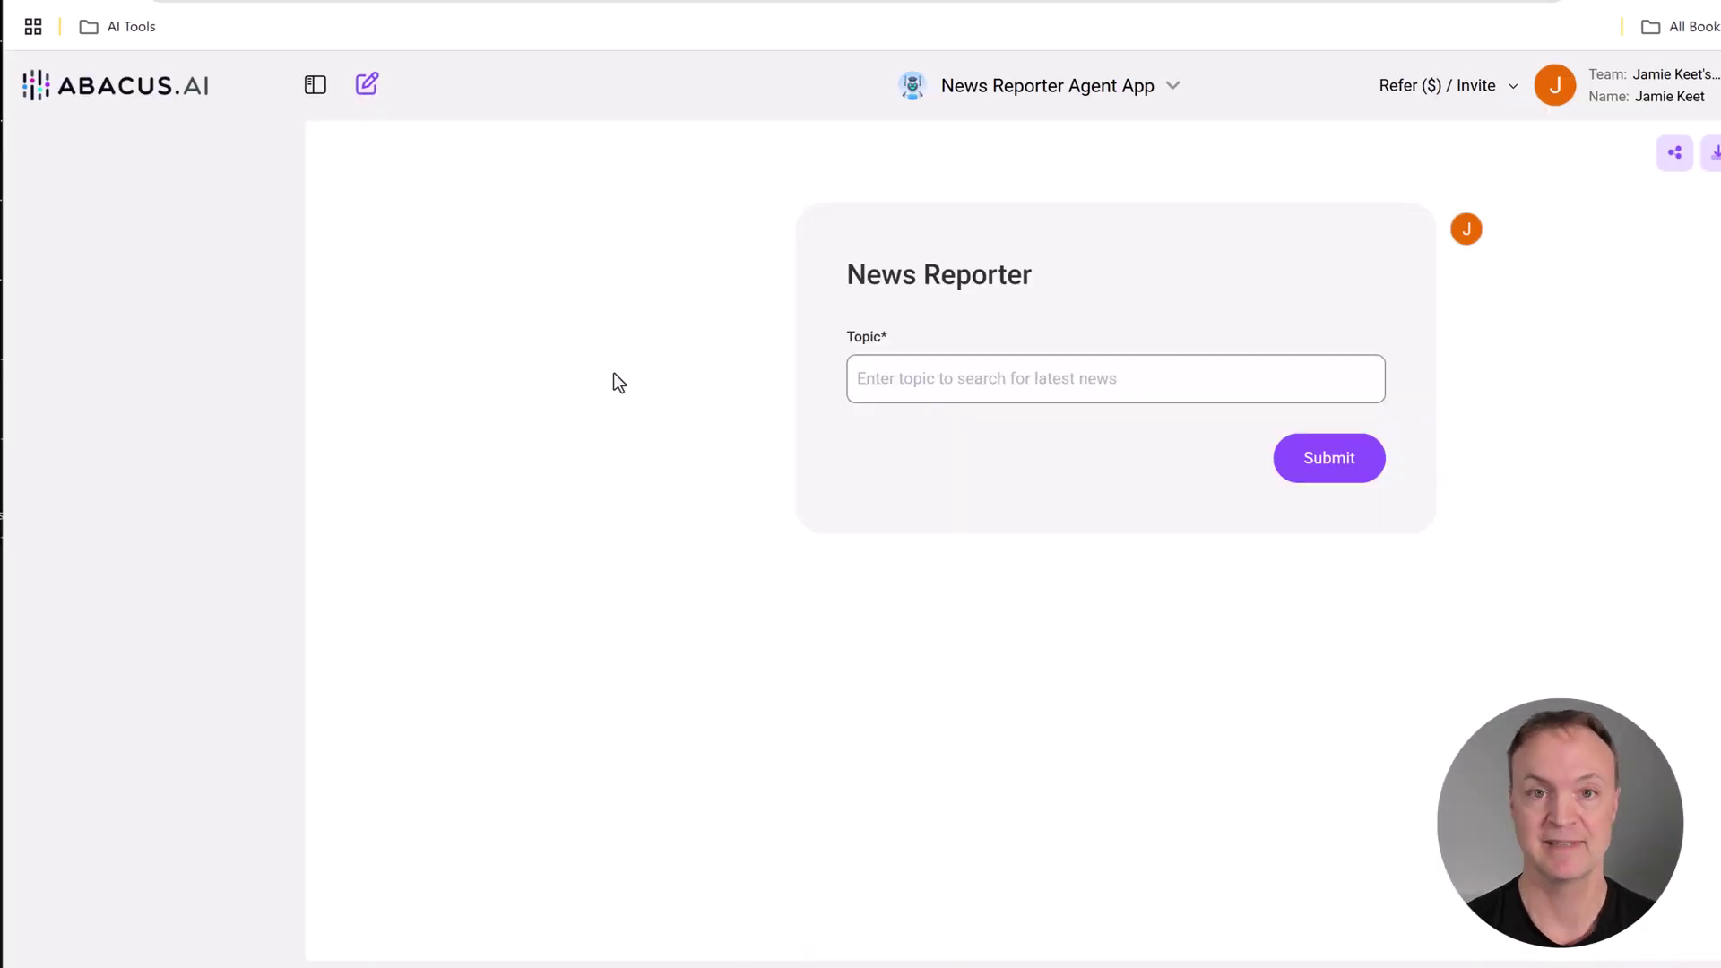
left_click(858, 380)
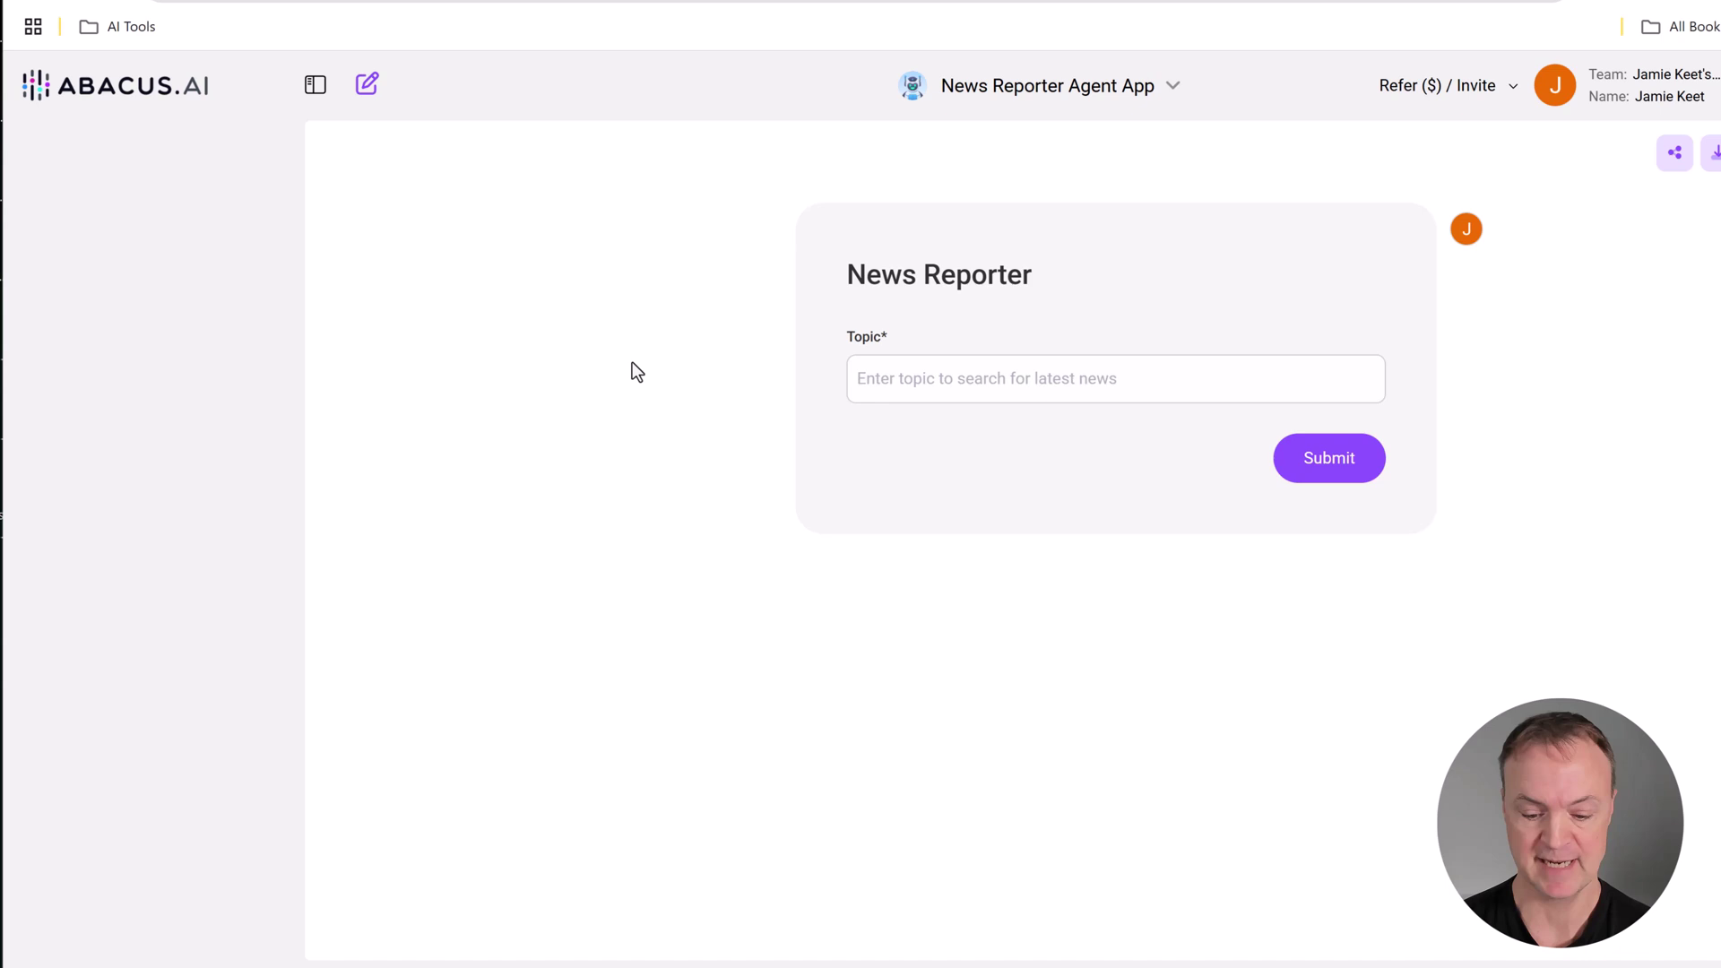
type("nfl")
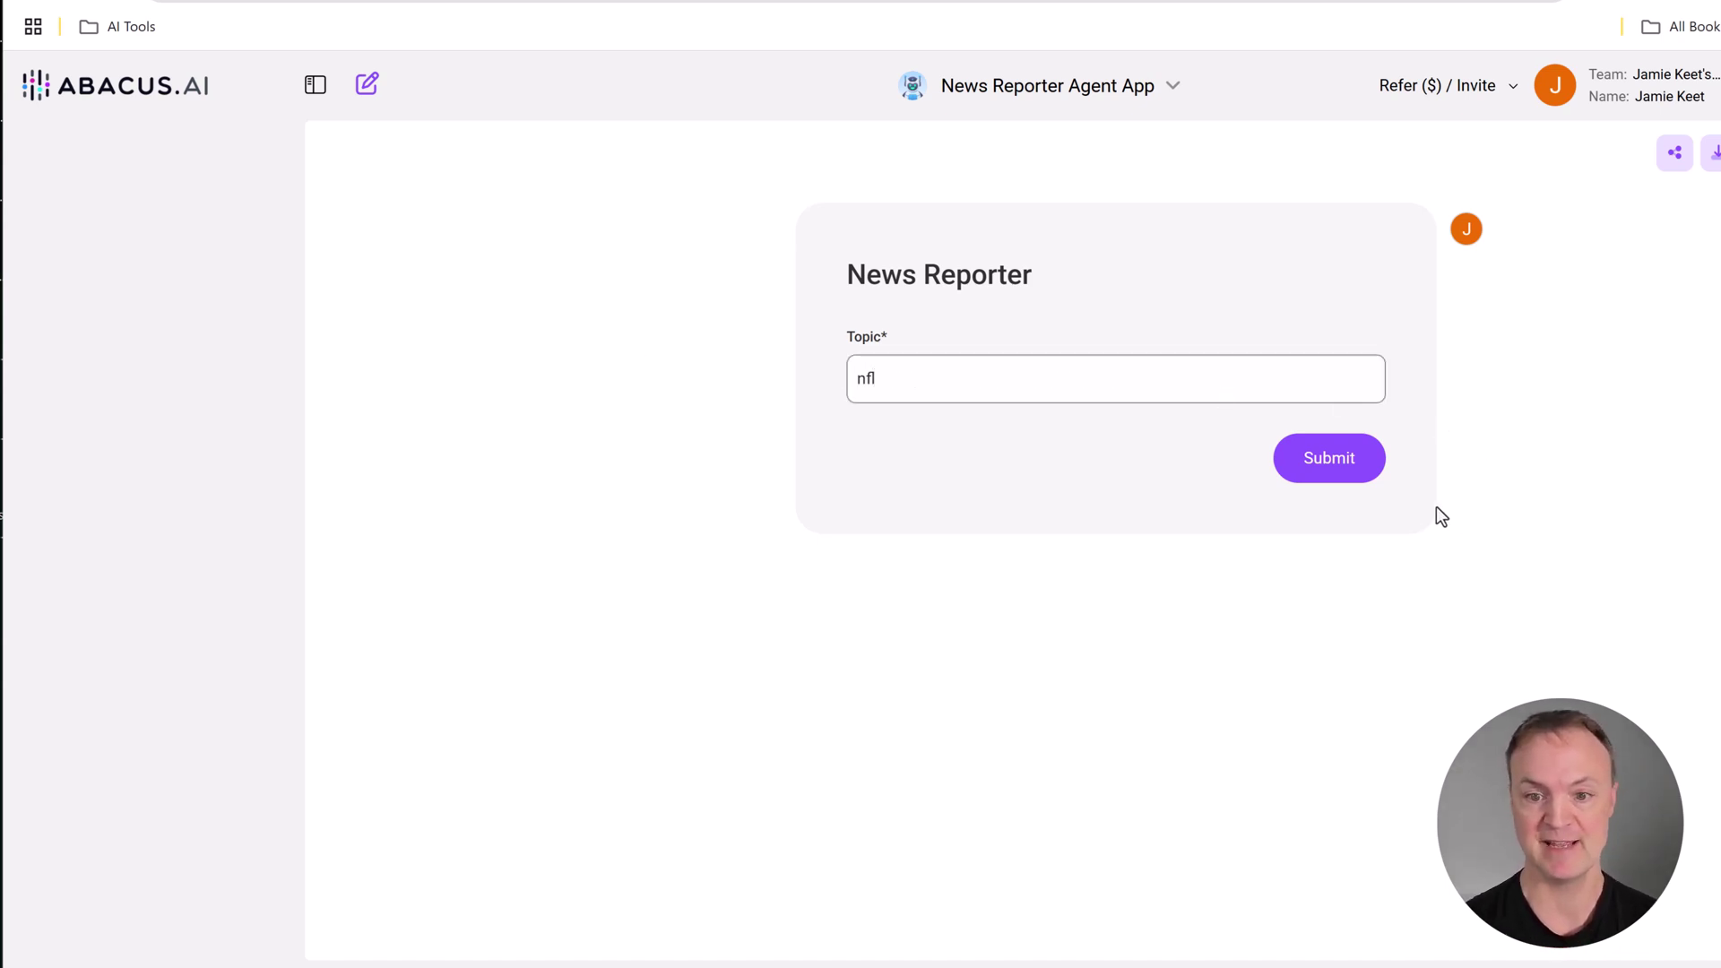
left_click(1340, 475)
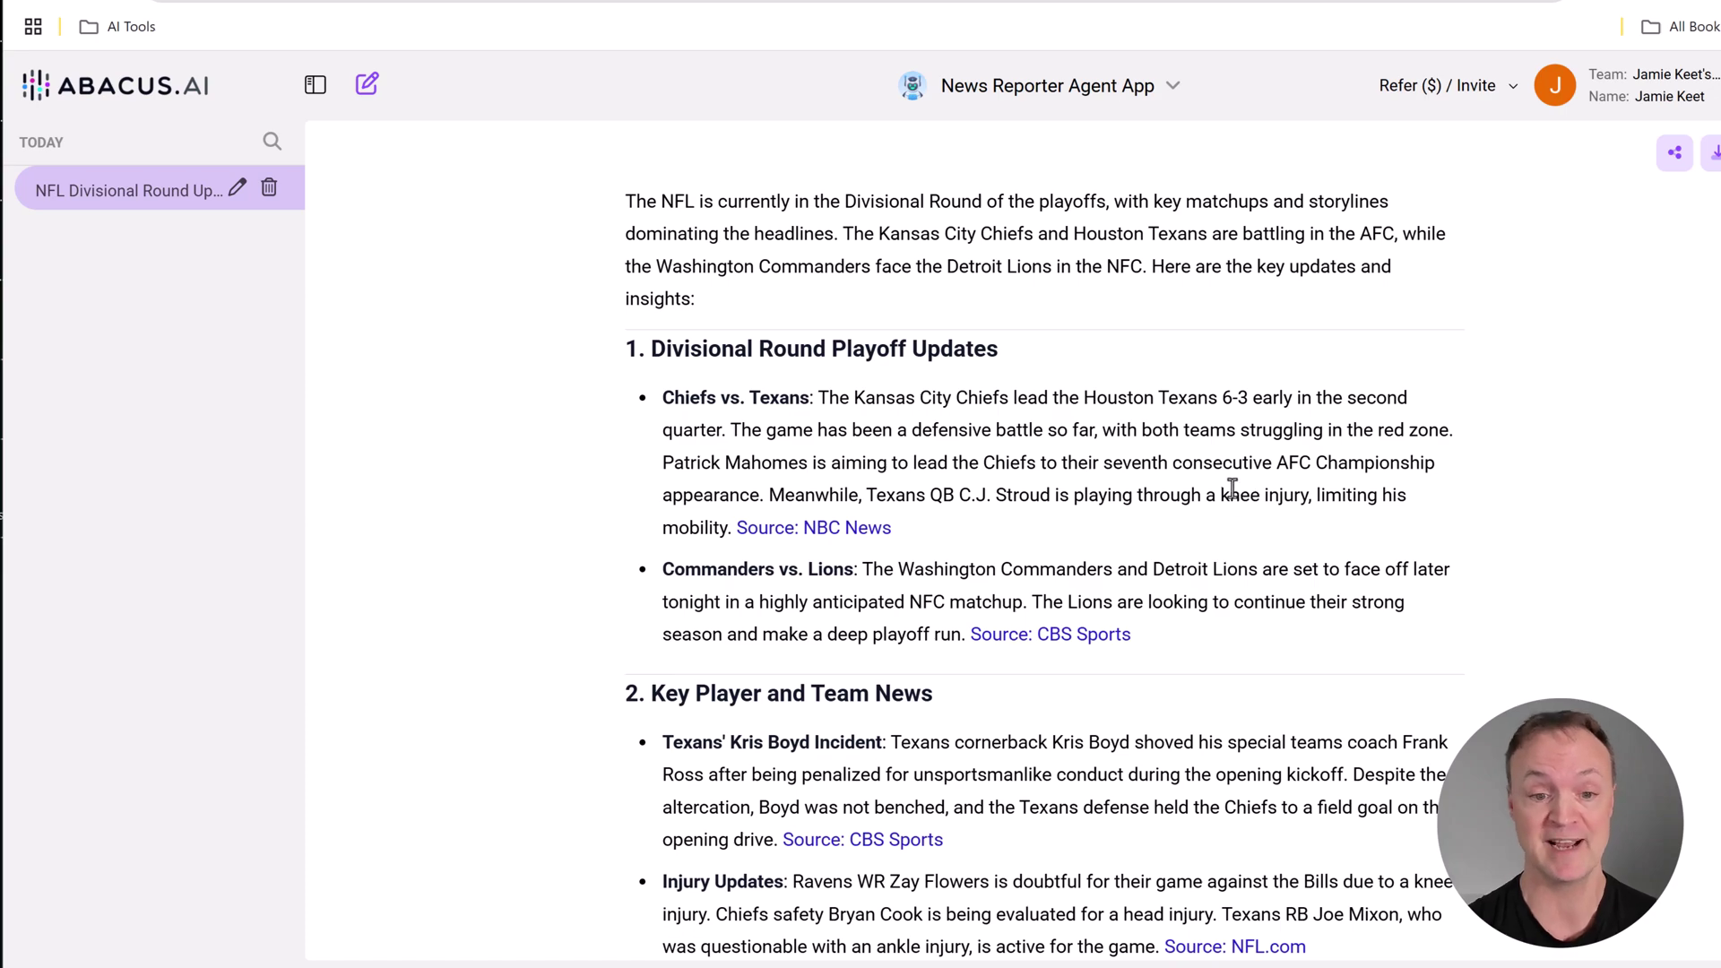
scroll(1233, 488, "up", 7)
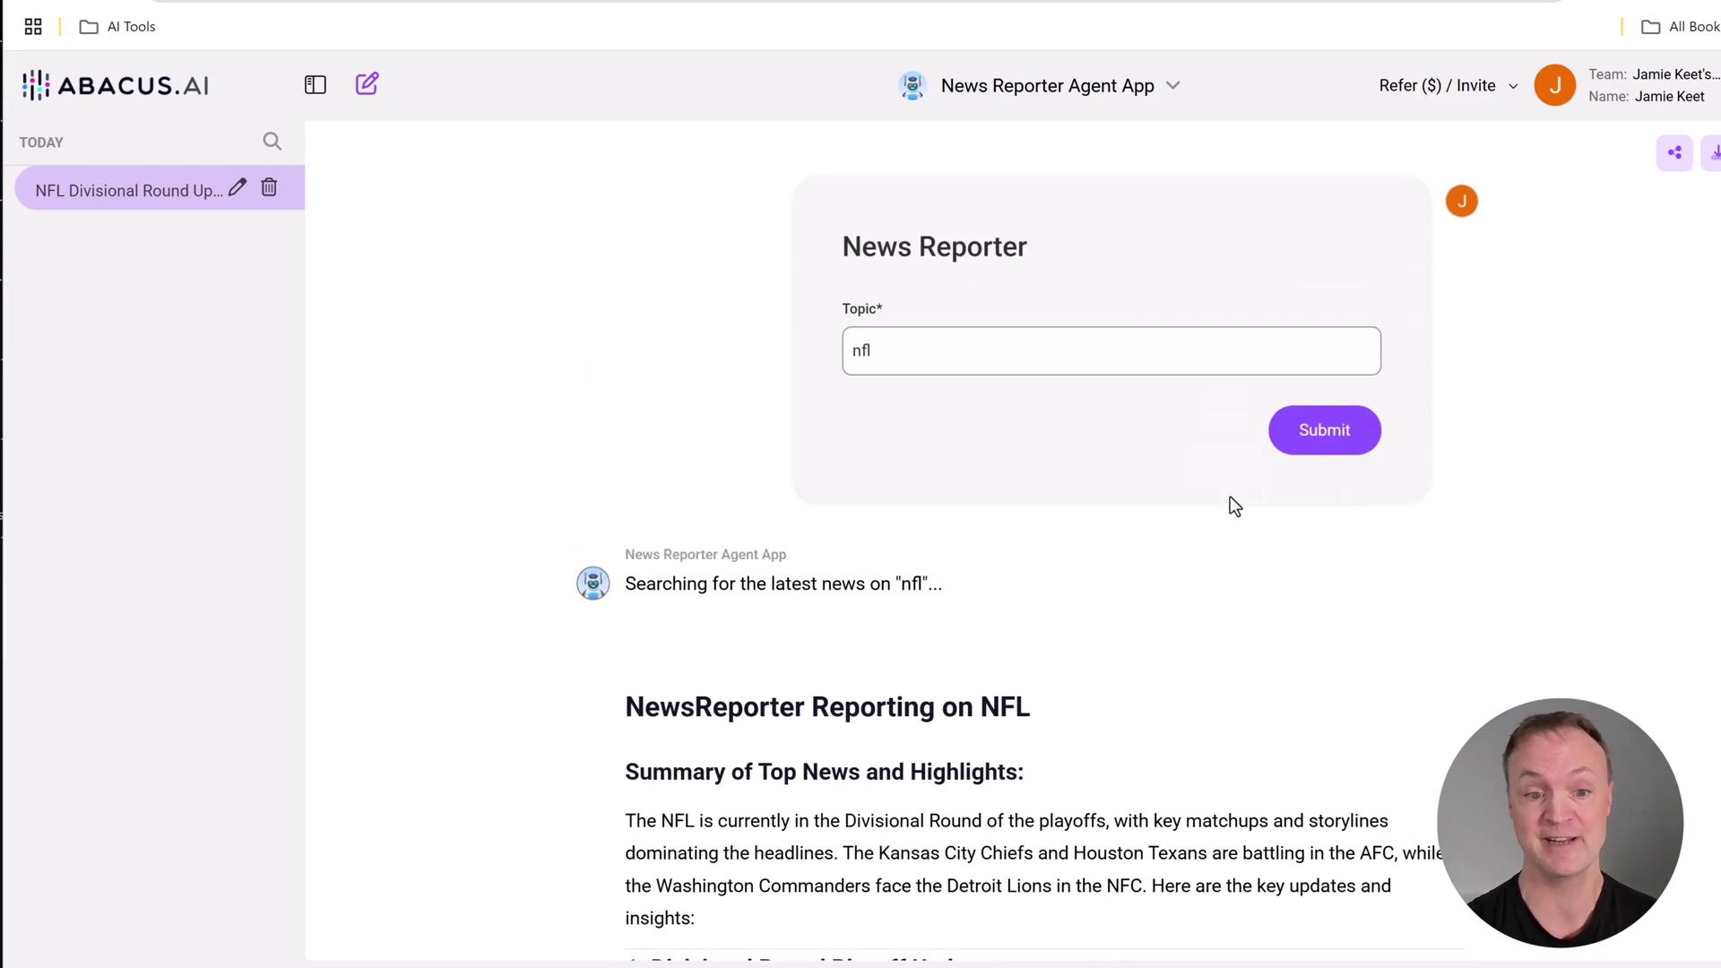
scroll(1210, 524, "down", 15)
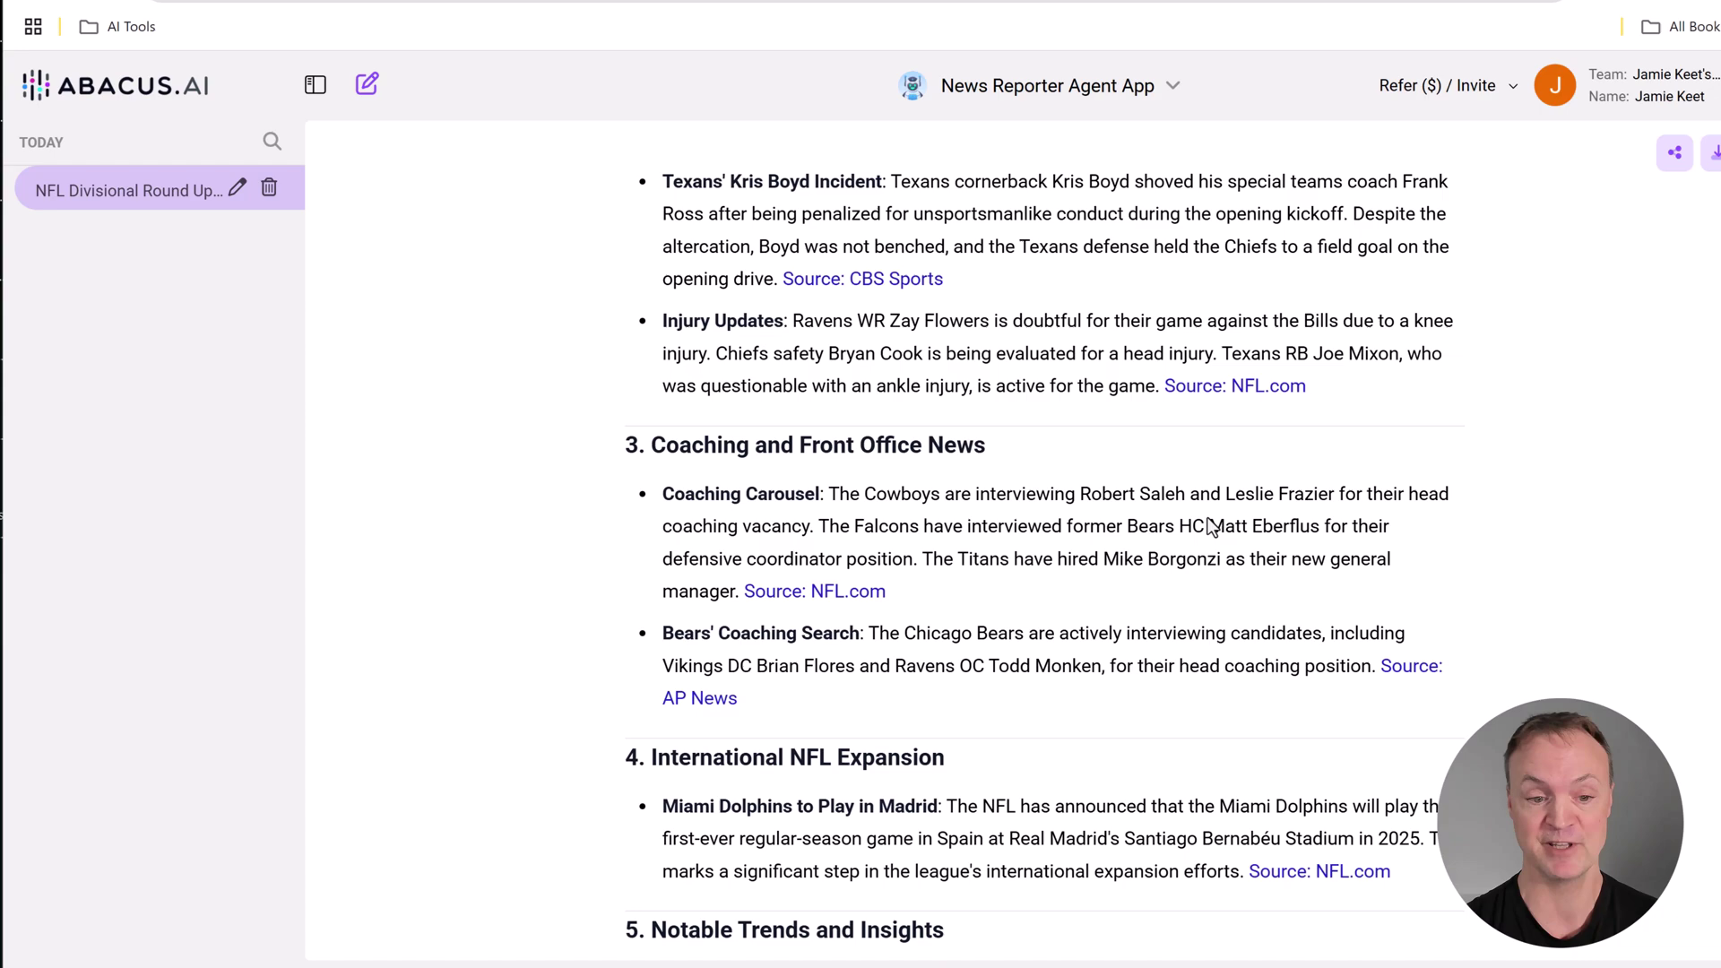
scroll(1208, 520, "up", 16)
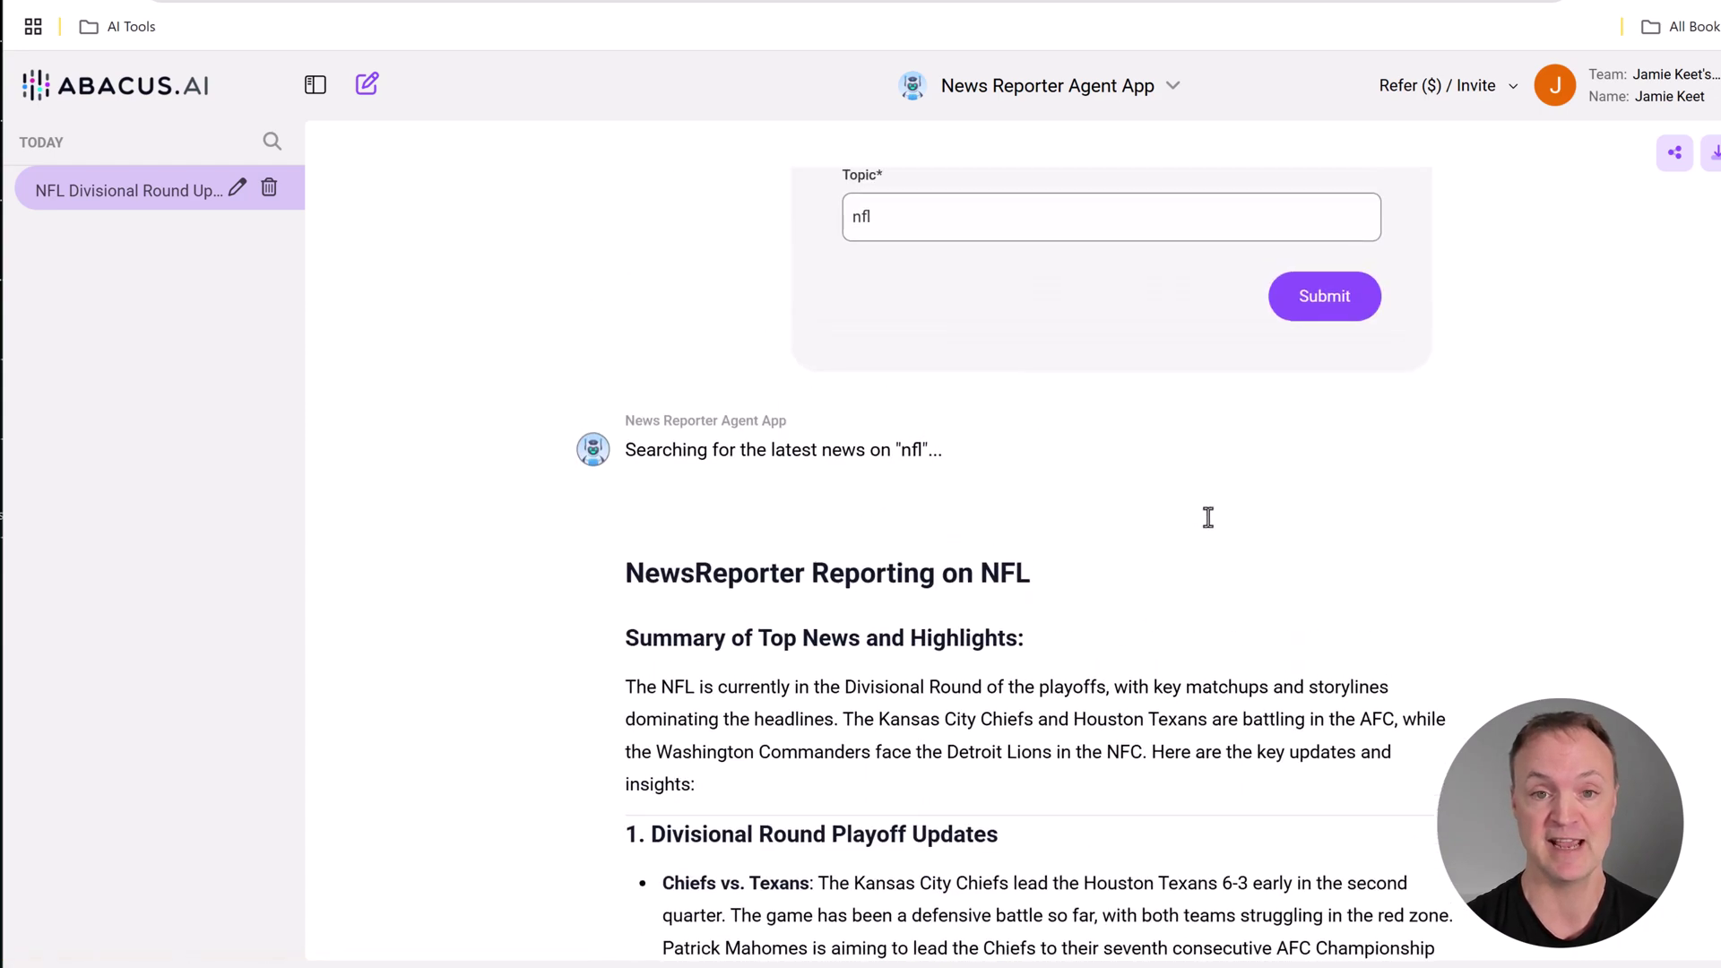
scroll(1208, 517, "up", 2)
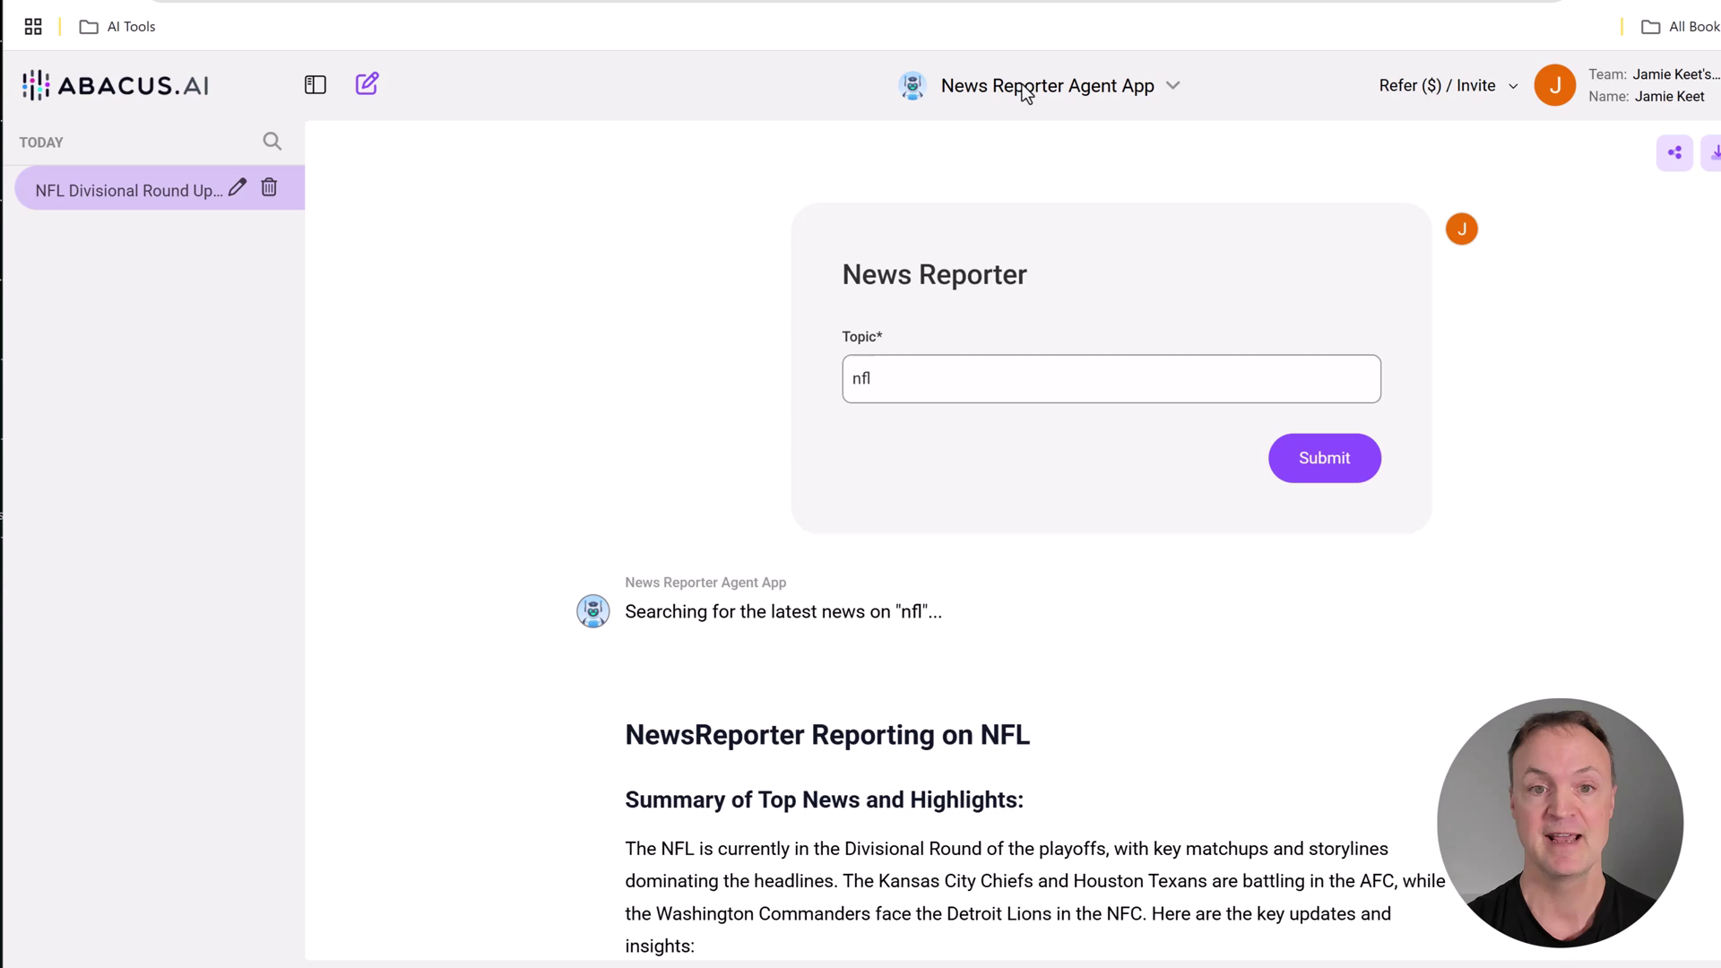
Browse the bot list's Custom Bots, then return to the AI Engineer start page.
left_click(1057, 87)
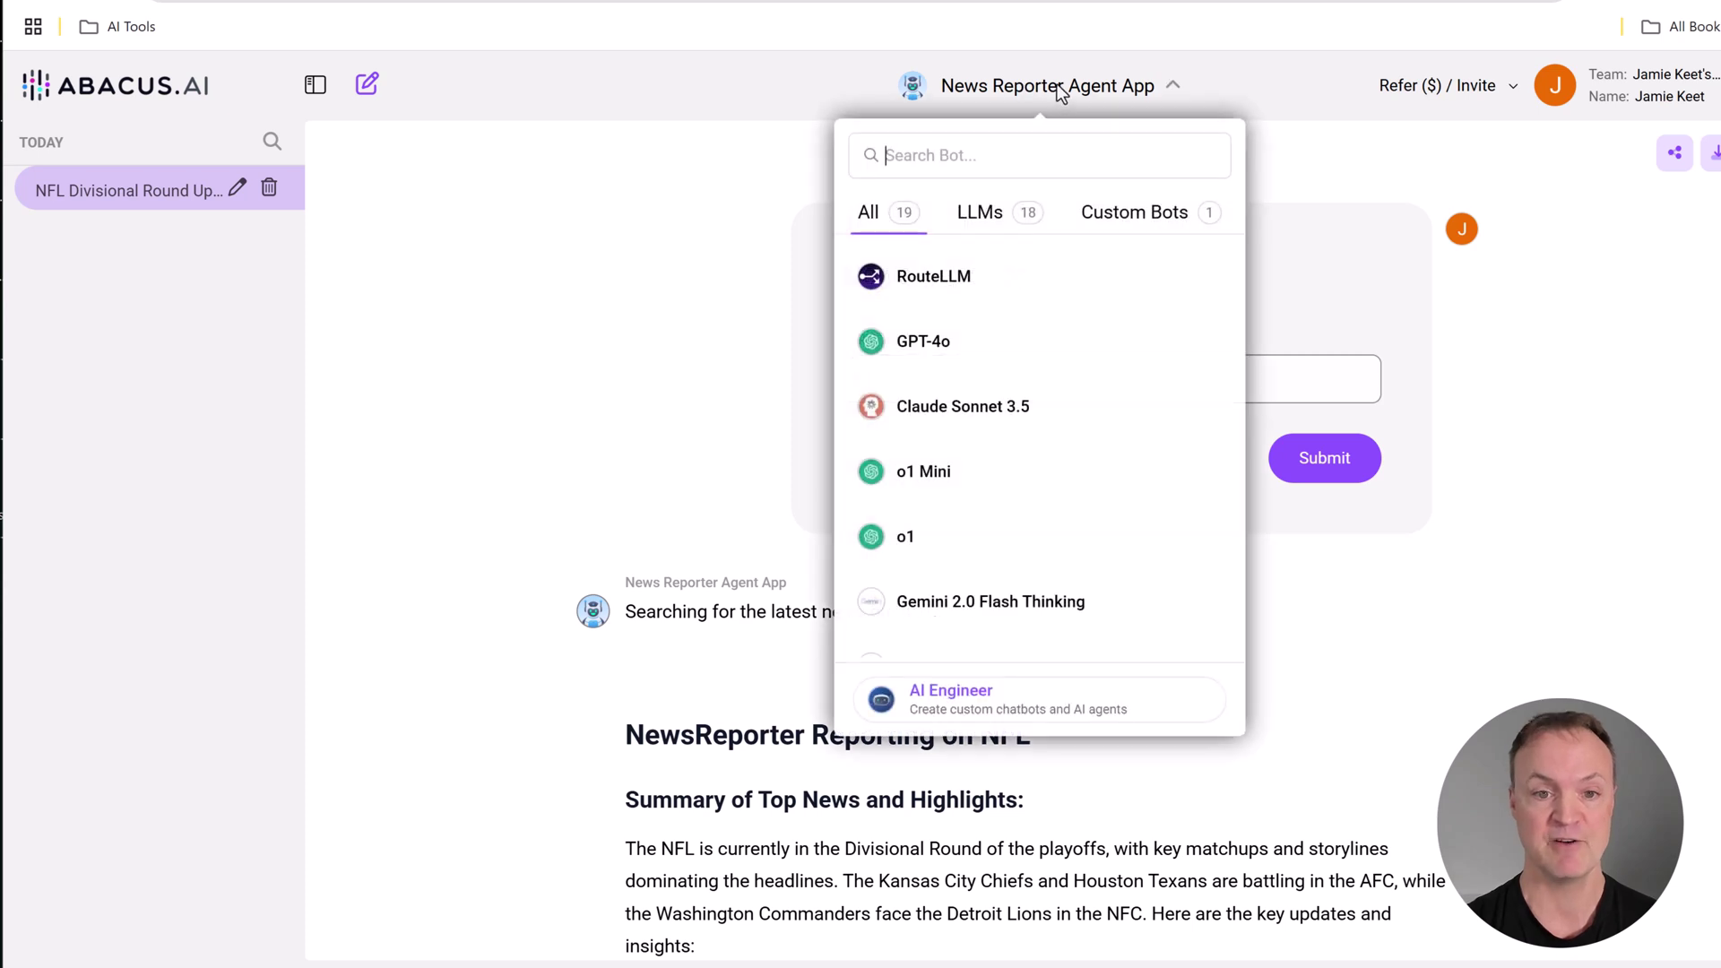
left_click(1137, 216)
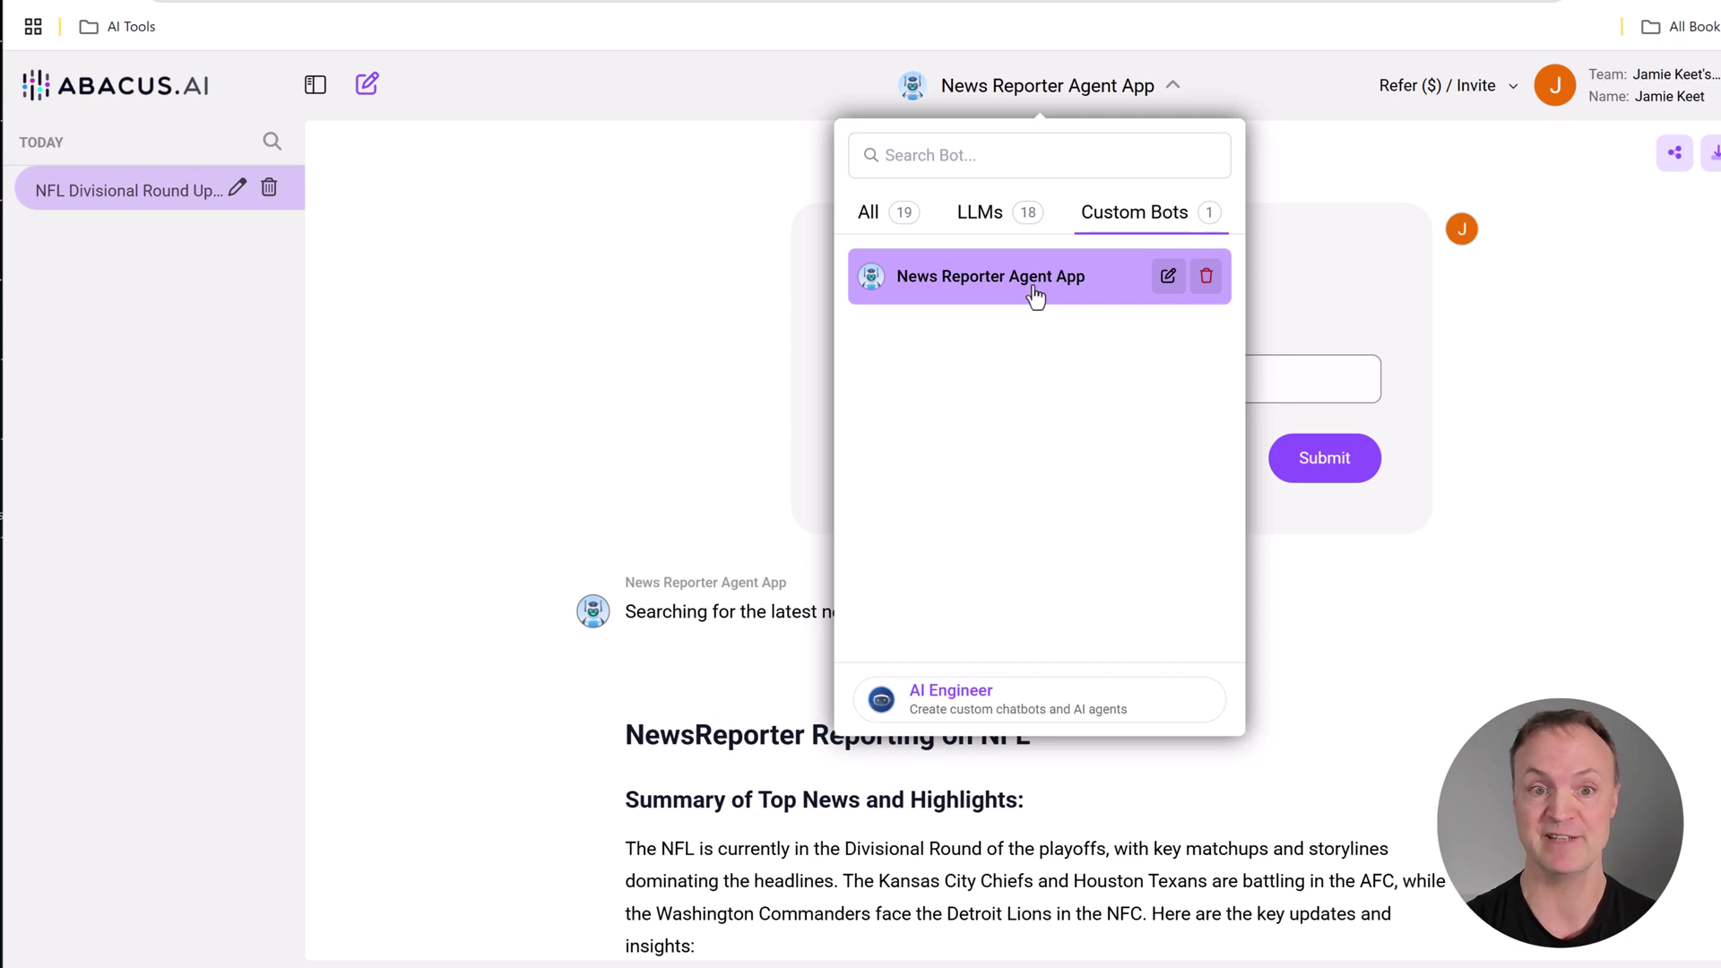
left_click(981, 696)
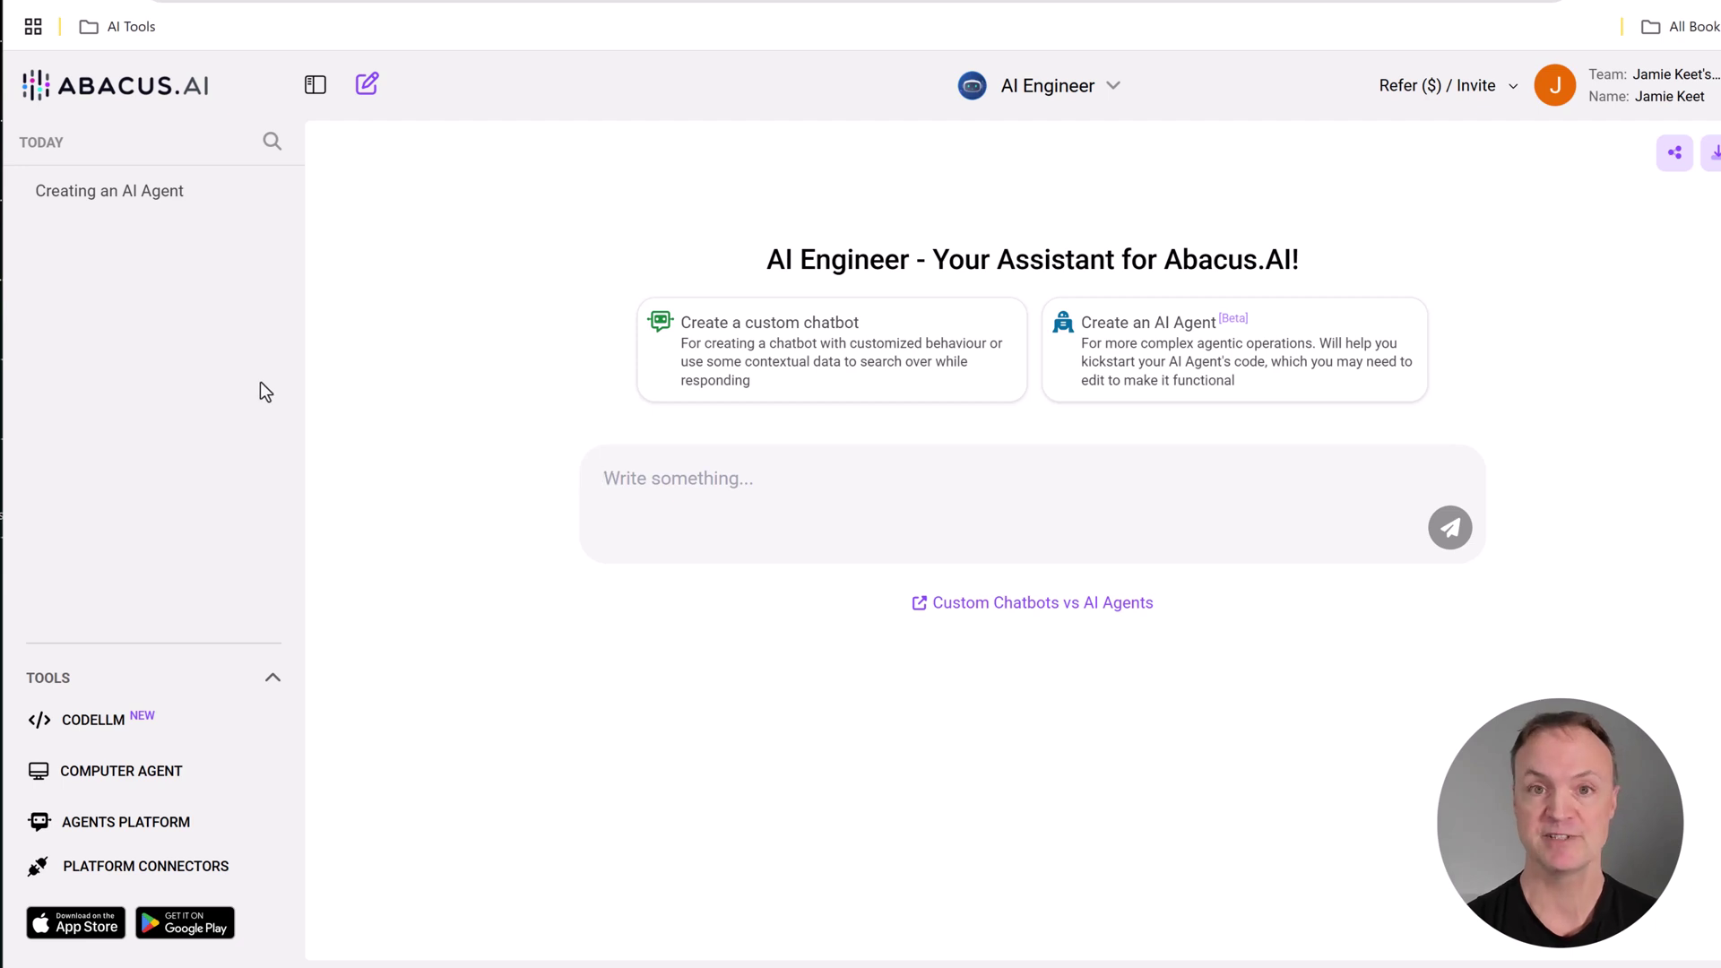
Open News Reporter Agent Project from the Agents Platform projects list.
left_click(179, 830)
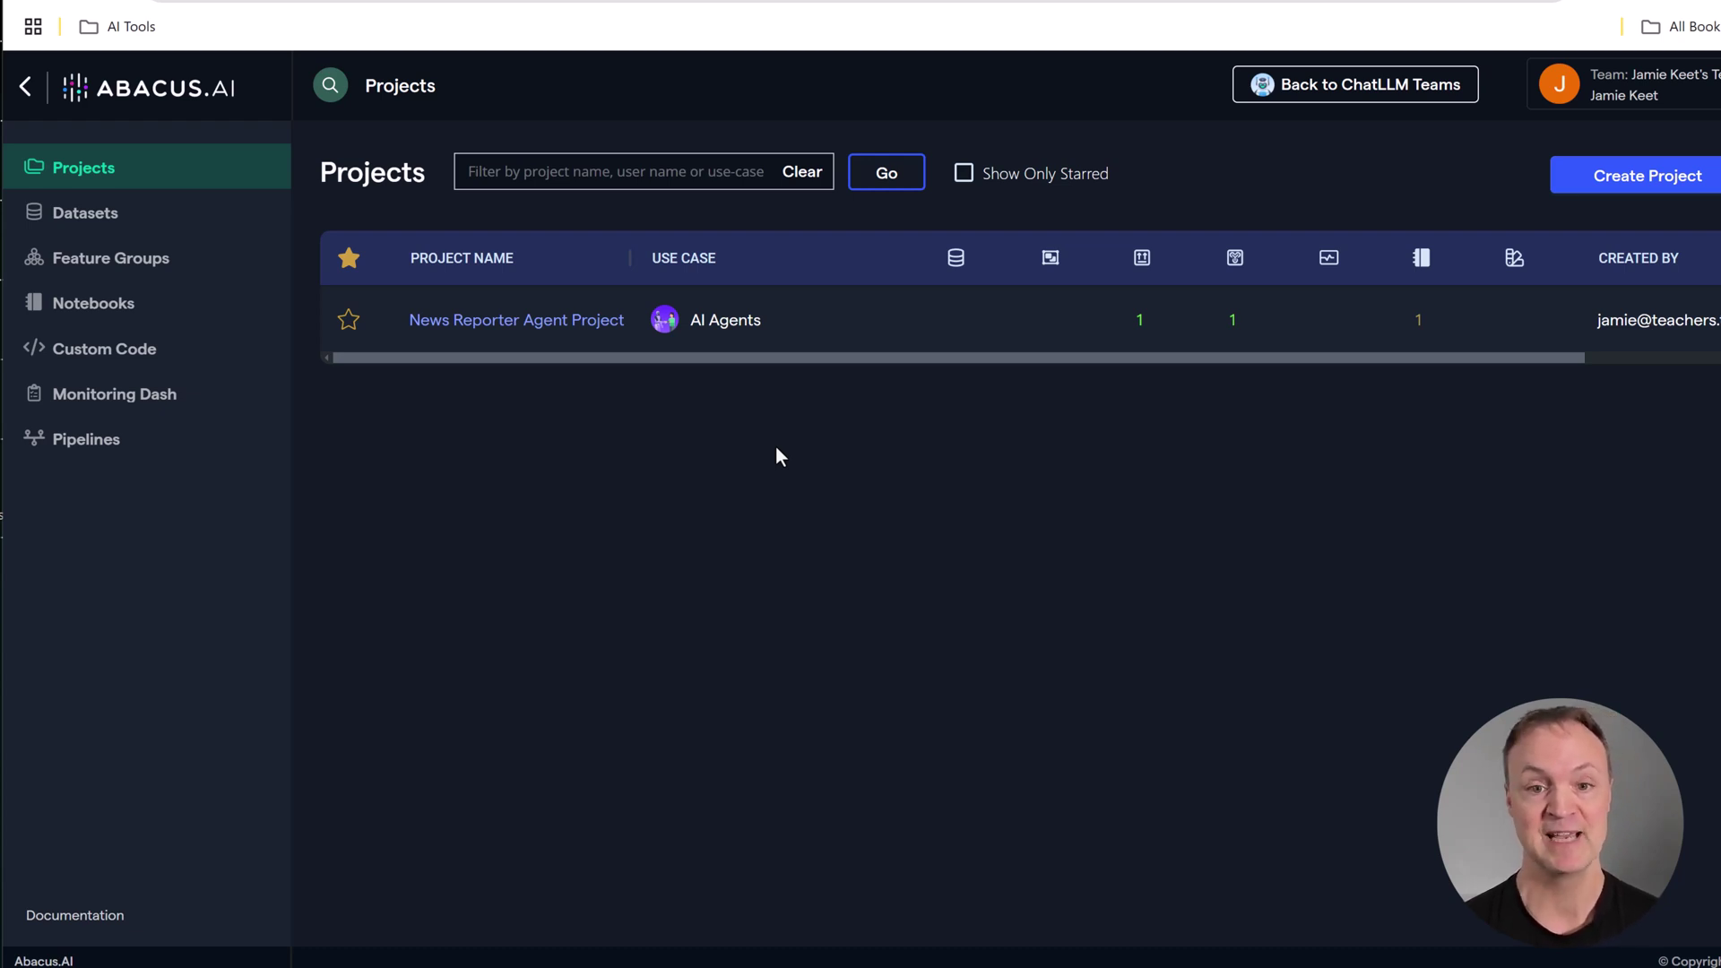
left_click(566, 325)
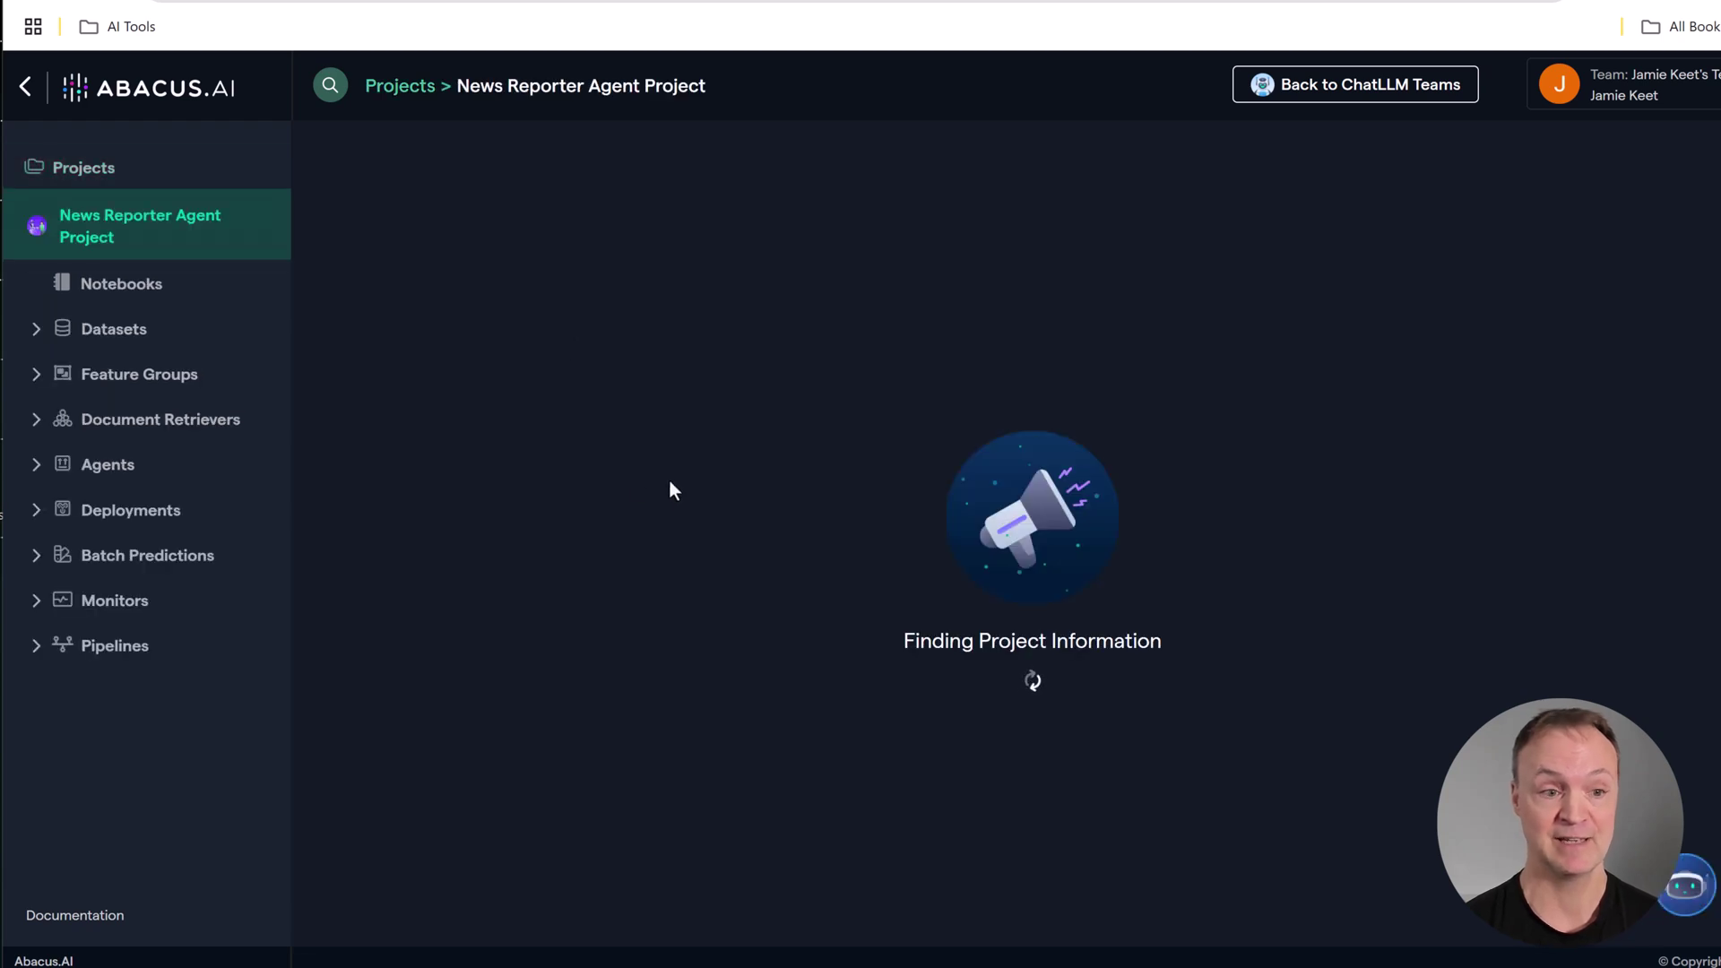